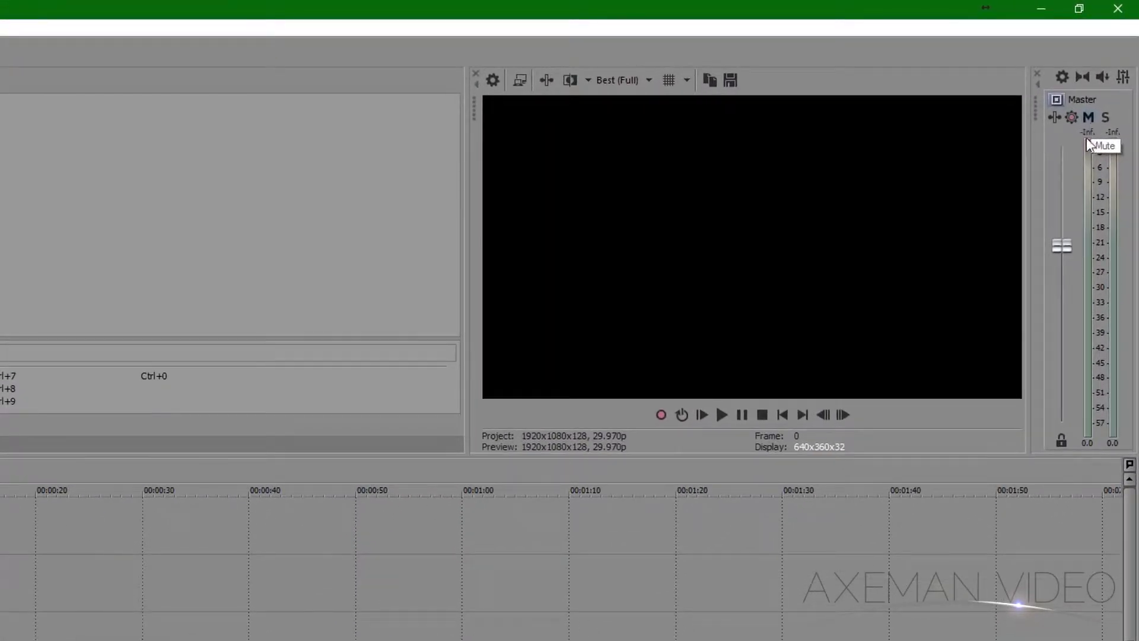
Add a Track Compressor to the Master bus with the '[Sys] Limit levels to -6 dB (hard limiter)' preset and threshold -3.0
{"action": "left_click", "coordinate": [1054, 117]}
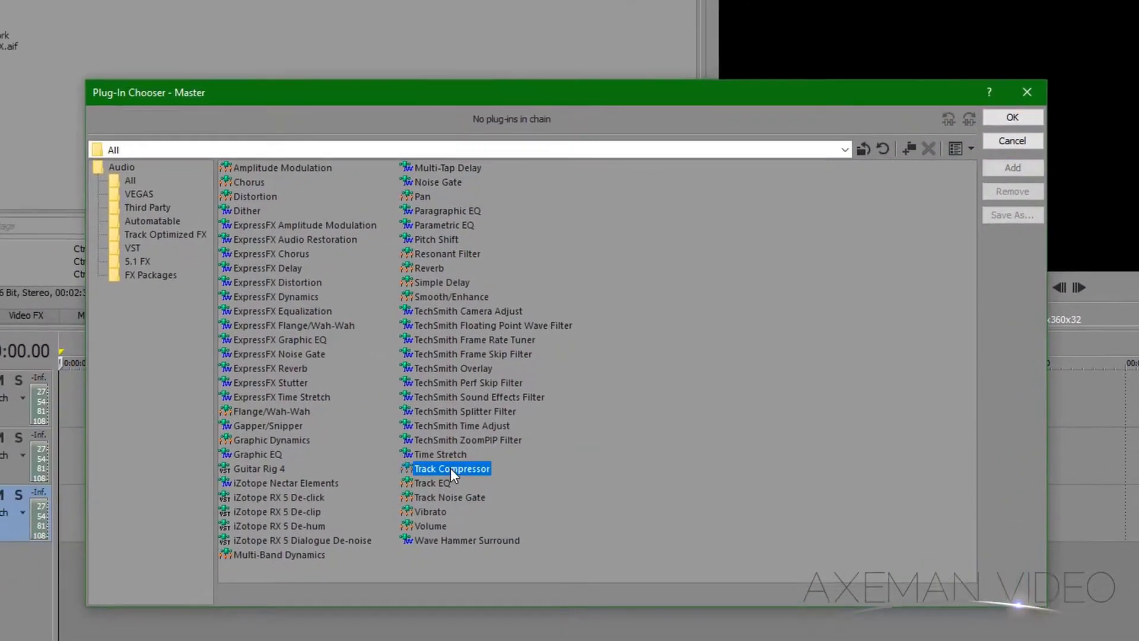
{"action": "double_click", "coordinate": [271, 565]}
{"action": "left_click", "coordinate": [1026, 110]}
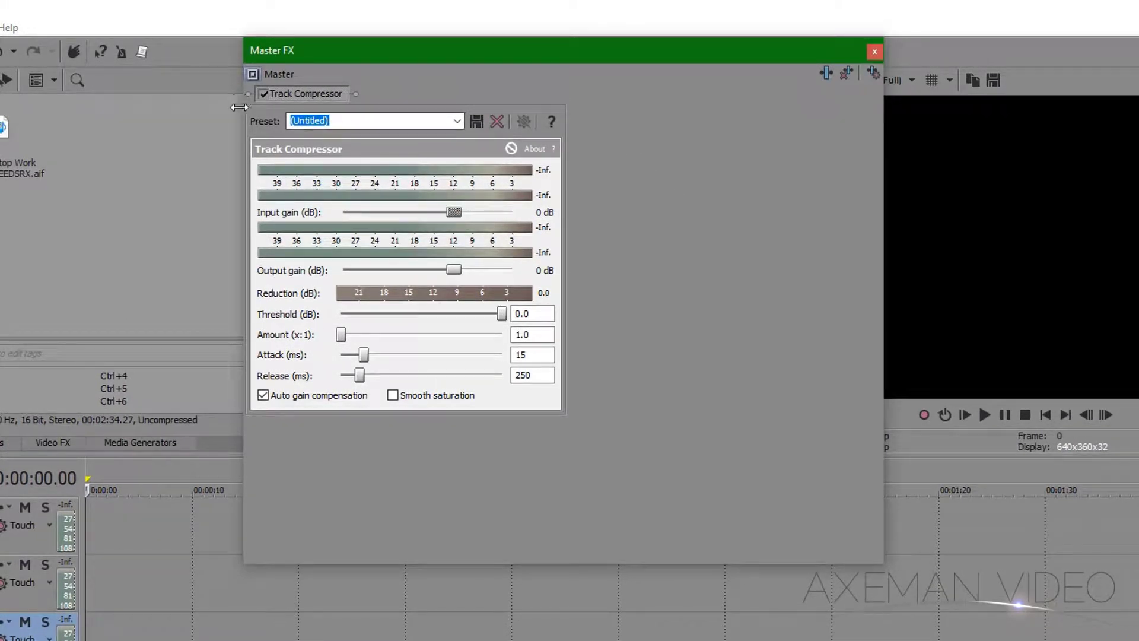
{"action": "left_click", "coordinate": [462, 125]}
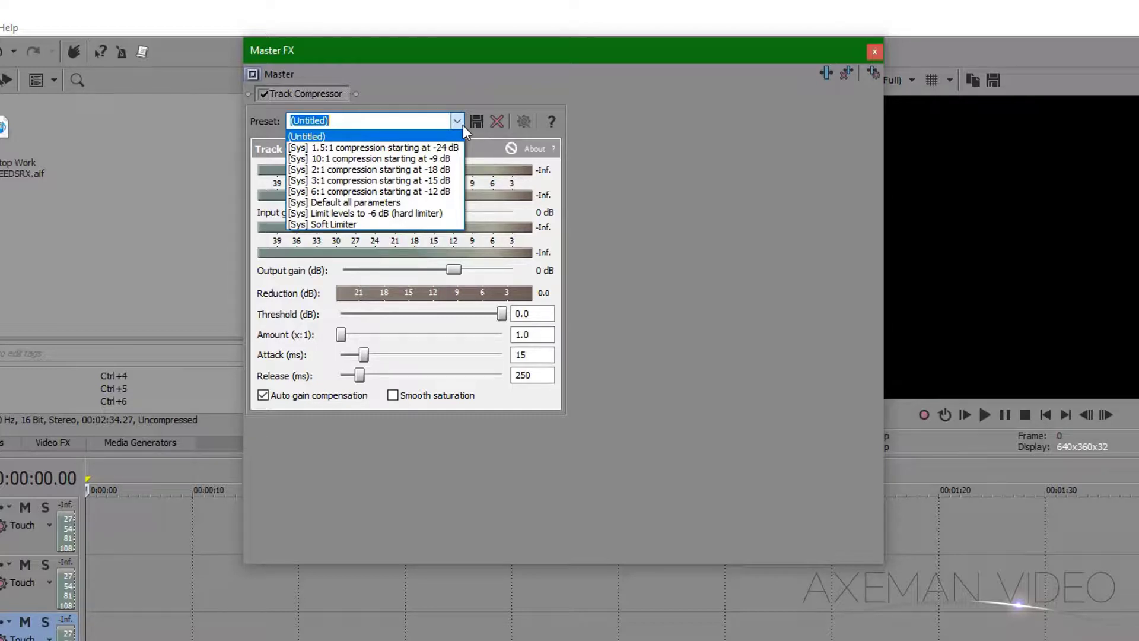
{"action": "left_click", "coordinate": [413, 213]}
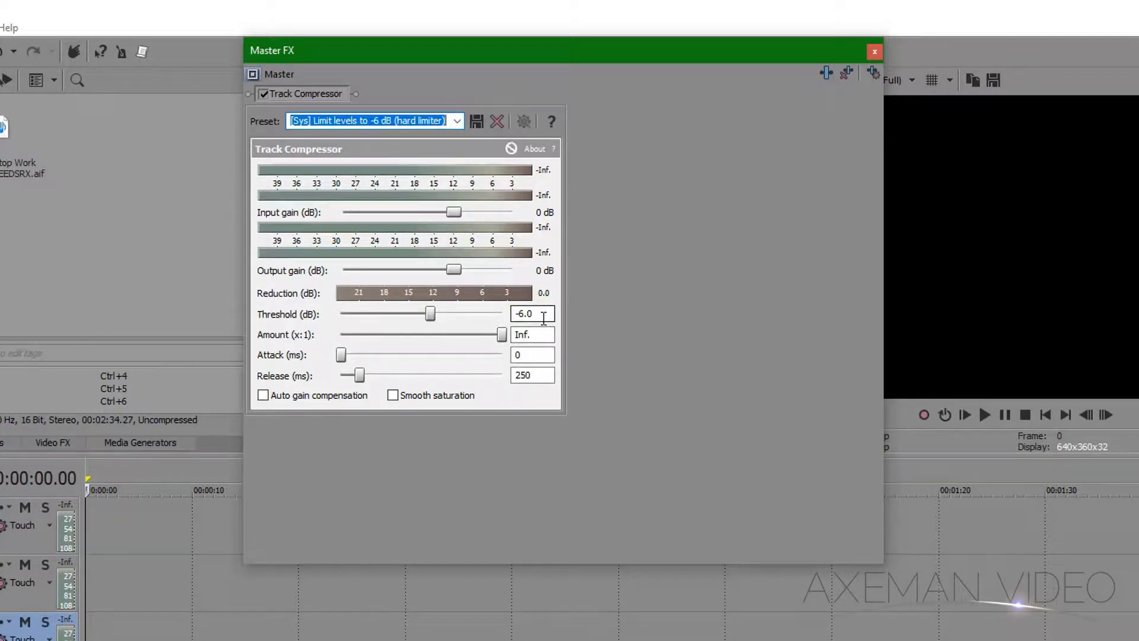
{"action": "left_click", "coordinate": [523, 315]}
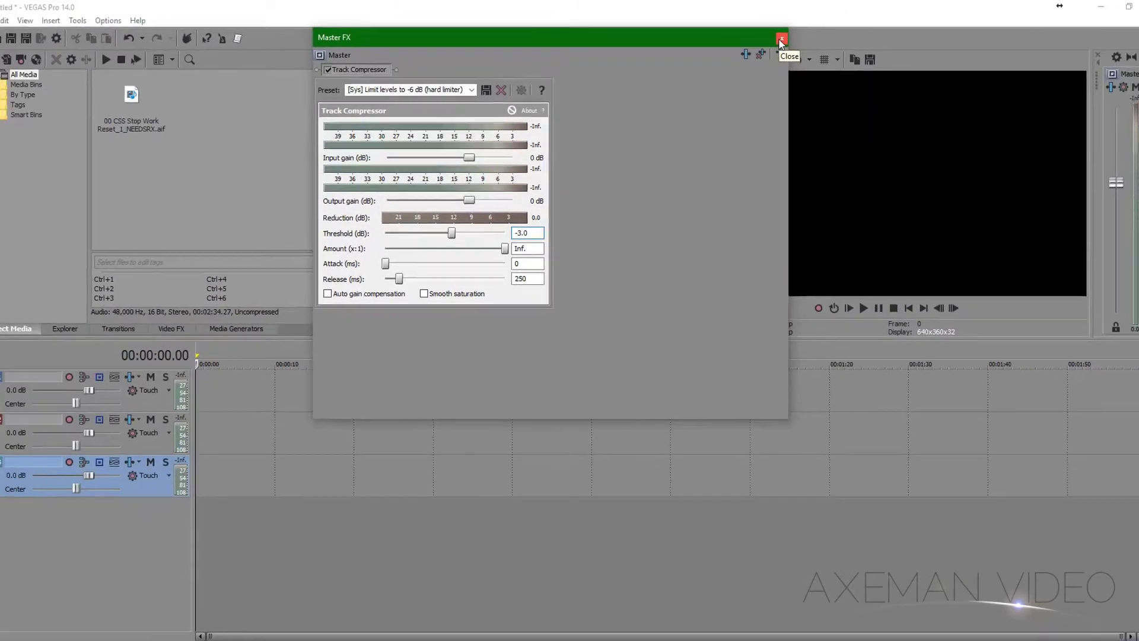
Delete audio tracks 3 and 2, leaving only track 1
{"action": "left_click", "coordinate": [781, 40]}
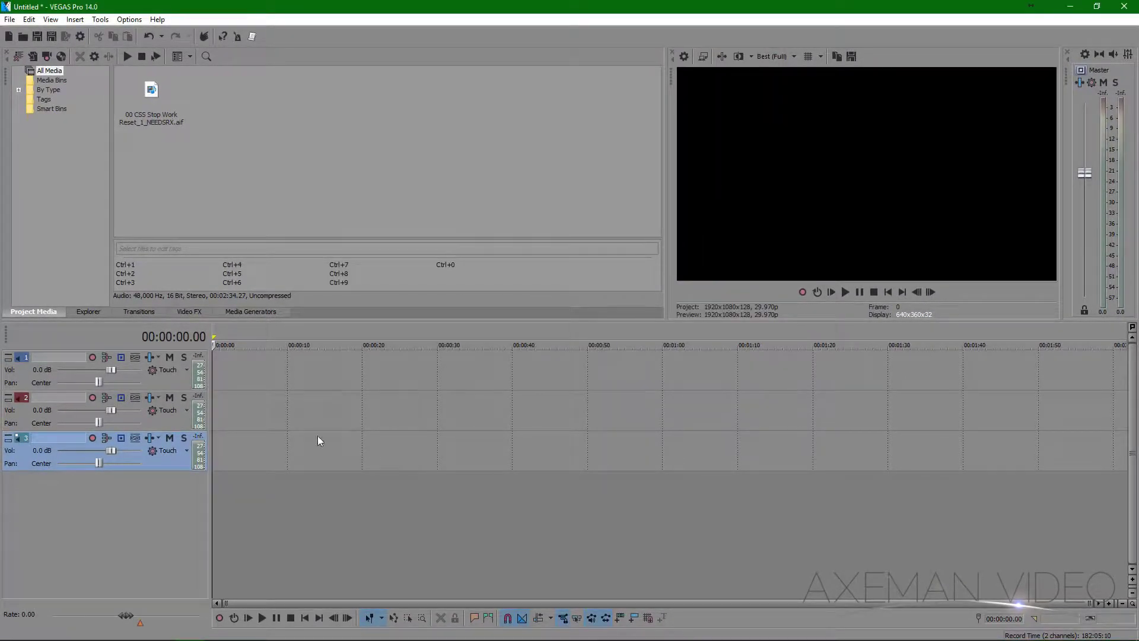
{"action": "key", "text": "Delete"}
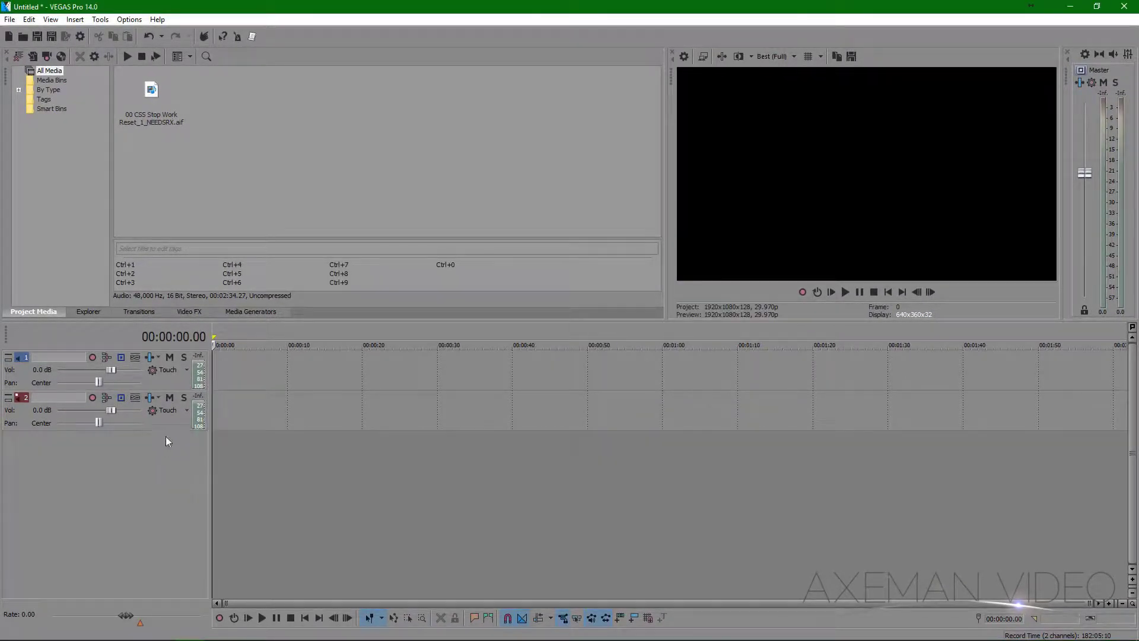
{"action": "left_click", "coordinate": [166, 414]}
{"action": "key", "text": "Delete"}
{"action": "left_click", "coordinate": [161, 387]}
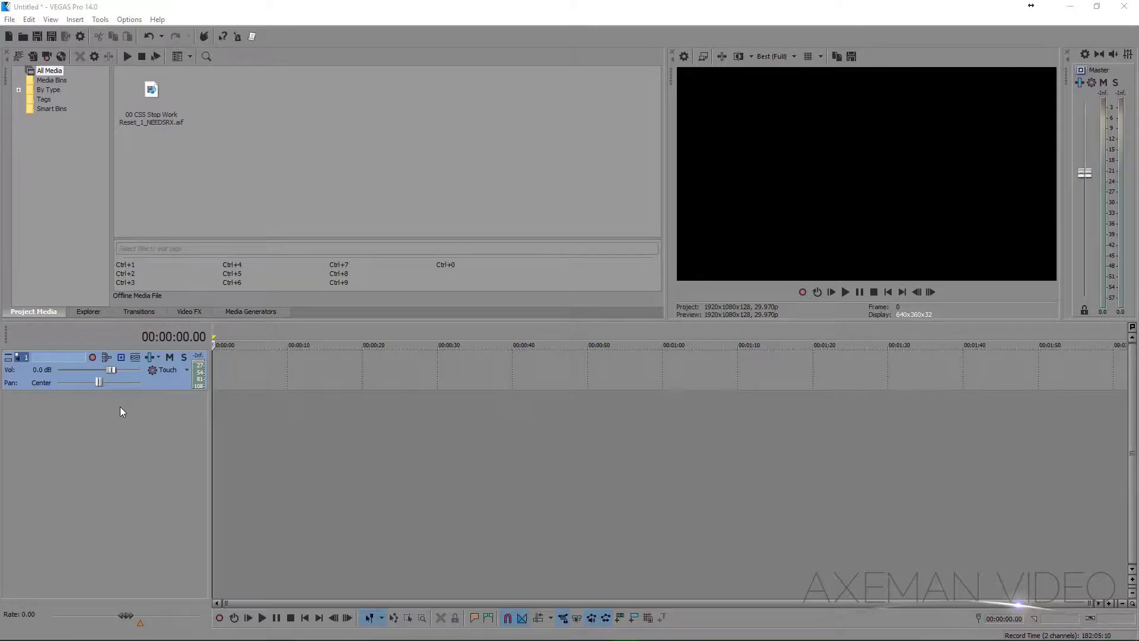
Review track 1's default Noise Gate, EQ and Compressor track effects
{"action": "left_click", "coordinate": [150, 358]}
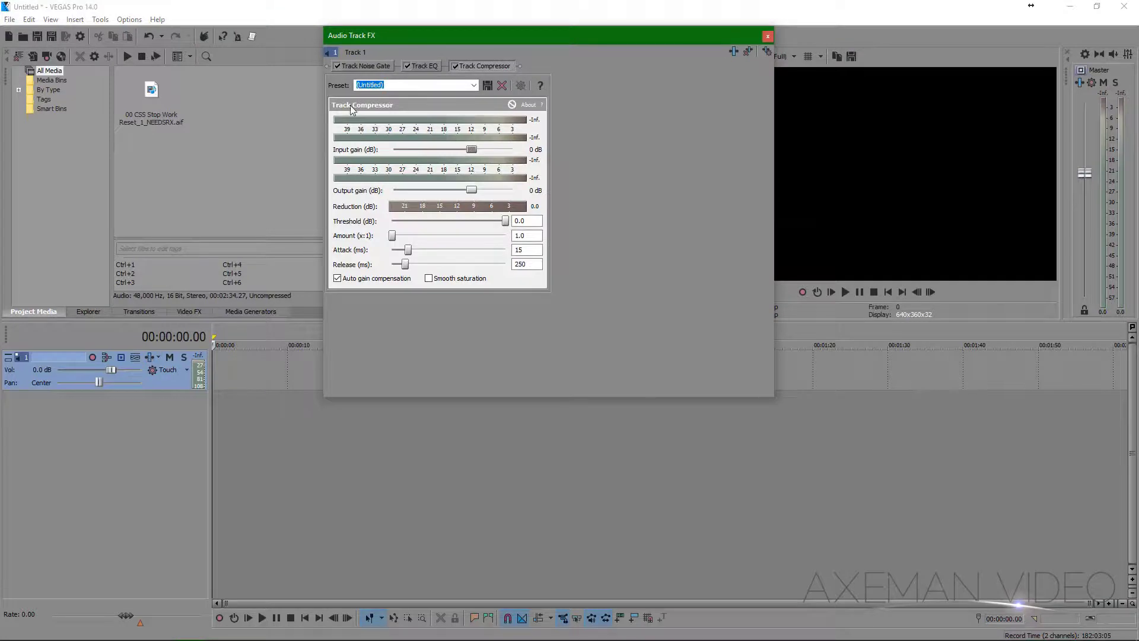
{"action": "left_click", "coordinate": [364, 67]}
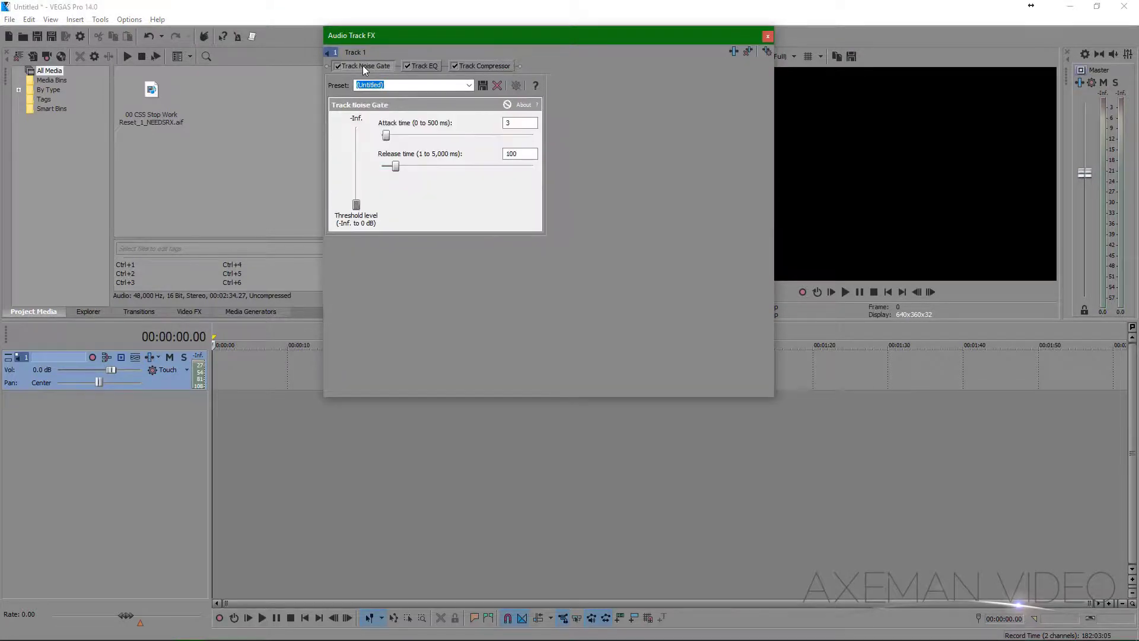
{"action": "left_click", "coordinate": [422, 66]}
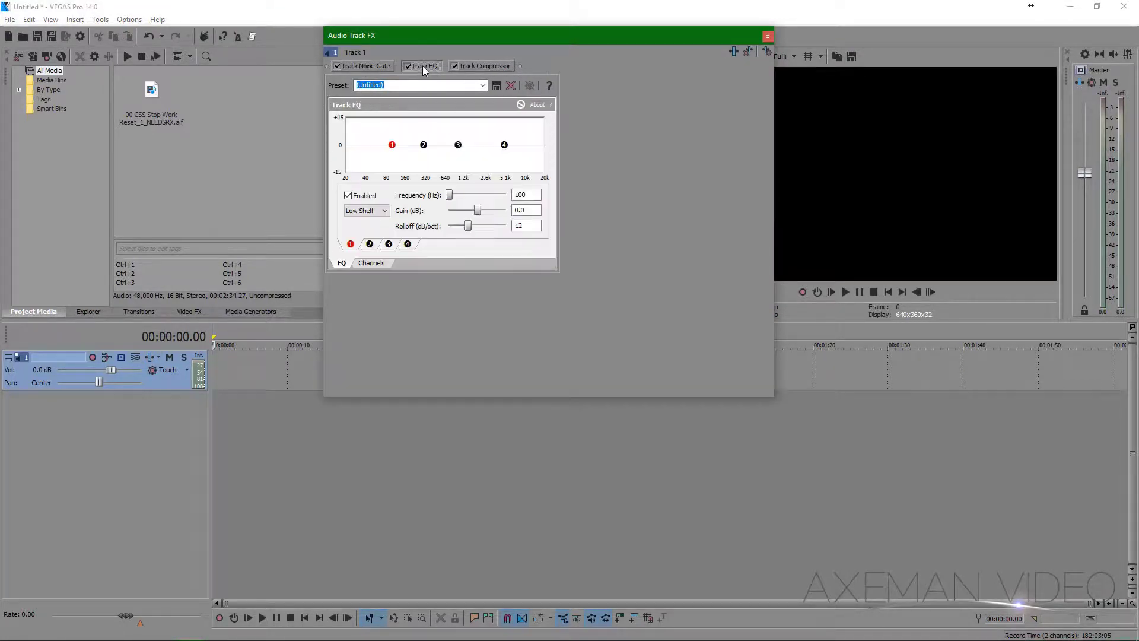
{"action": "left_click", "coordinate": [477, 67]}
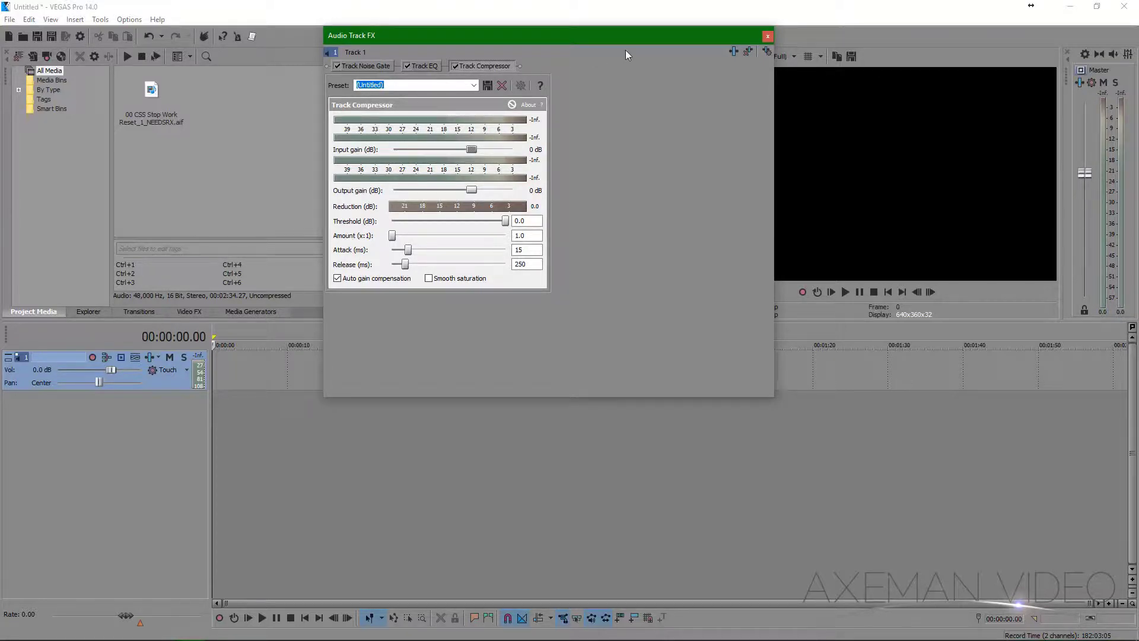
Place 00 CSS Stop Work Reset_1_NEEDSRX.aif on track 1 and delete everything after about 1:02
{"action": "left_click", "coordinate": [767, 37]}
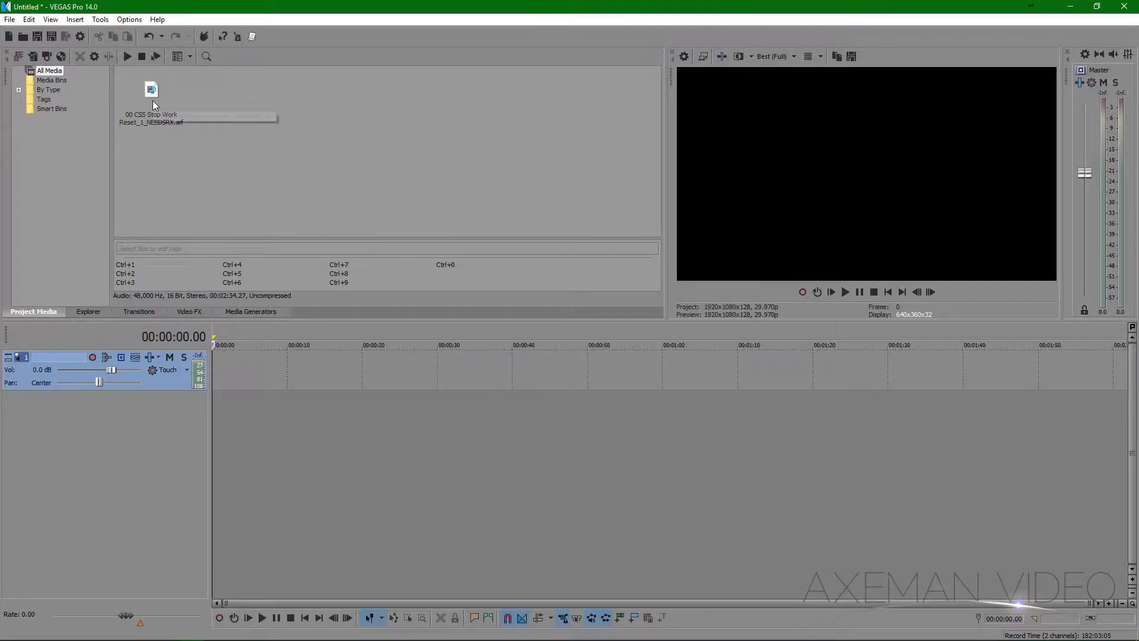
{"action": "left_click_drag", "start_coordinate": [152, 101], "coordinate": [203, 126]}
{"action": "left_click_drag", "start_coordinate": [254, 345], "coordinate": [220, 372]}
{"action": "left_click", "coordinate": [598, 364]}
{"action": "key", "text": "s"}
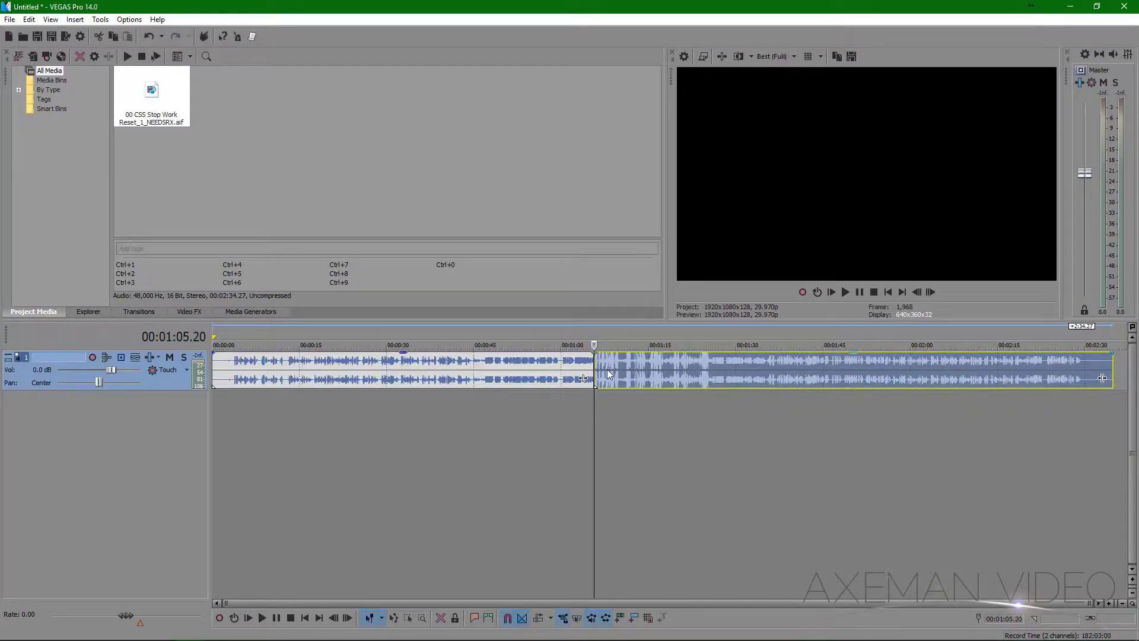
{"action": "key", "text": "Delete"}
Trim the clip's start at about 0:46, move it to 0:00, and play the excerpt
{"action": "key", "text": "space"}
{"action": "left_click", "coordinate": [482, 365]}
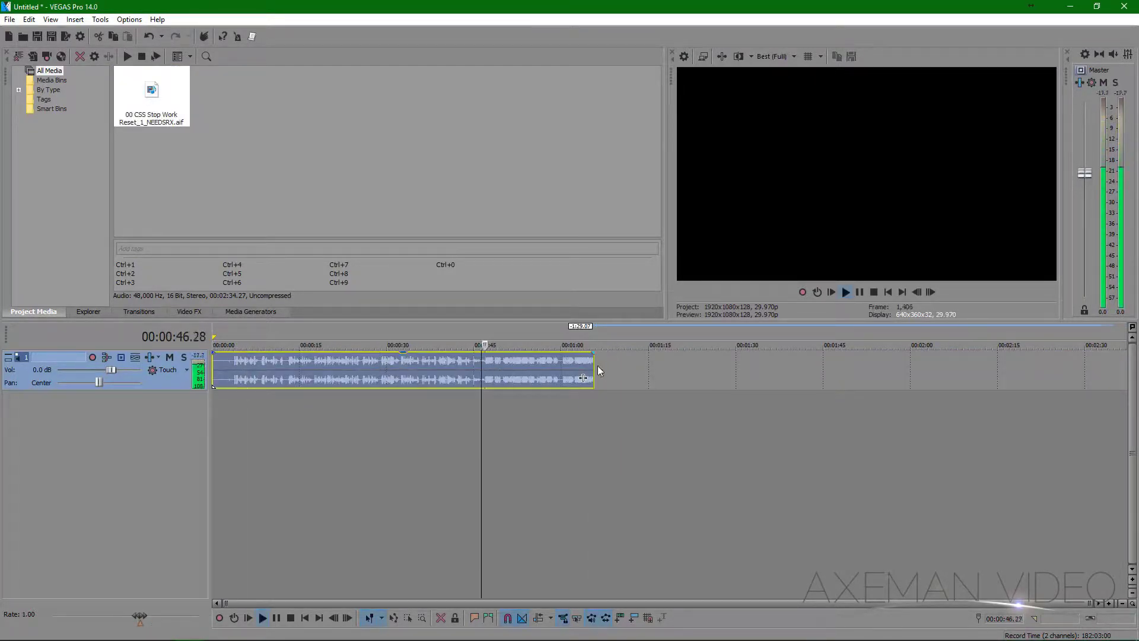
{"action": "key", "text": "alt+bracketleft"}
{"action": "left_click_drag", "start_coordinate": [484, 367], "coordinate": [220, 369]}
{"action": "key", "text": "grave"}
{"action": "key", "text": "ctrl+Home"}
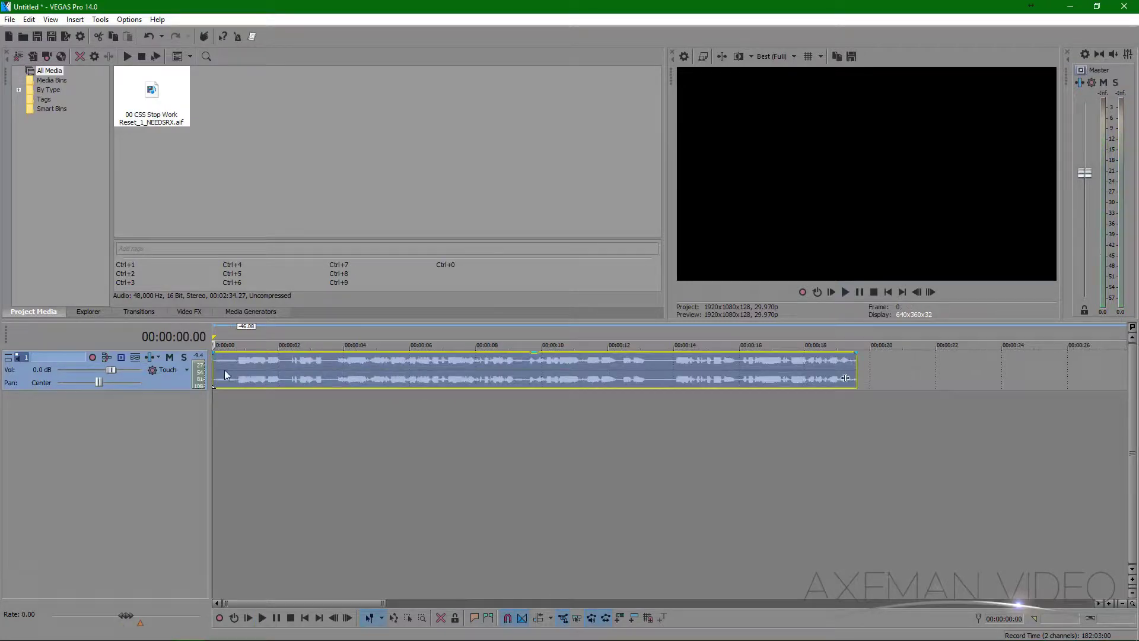
{"action": "key", "text": "space"}
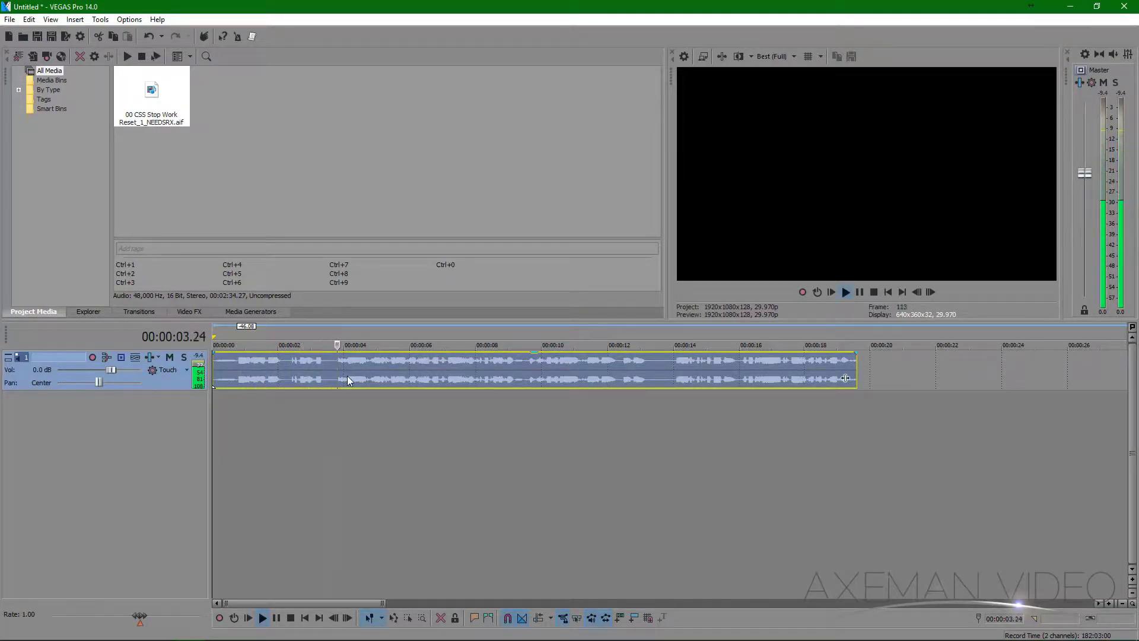
{"action": "key", "text": "space"}
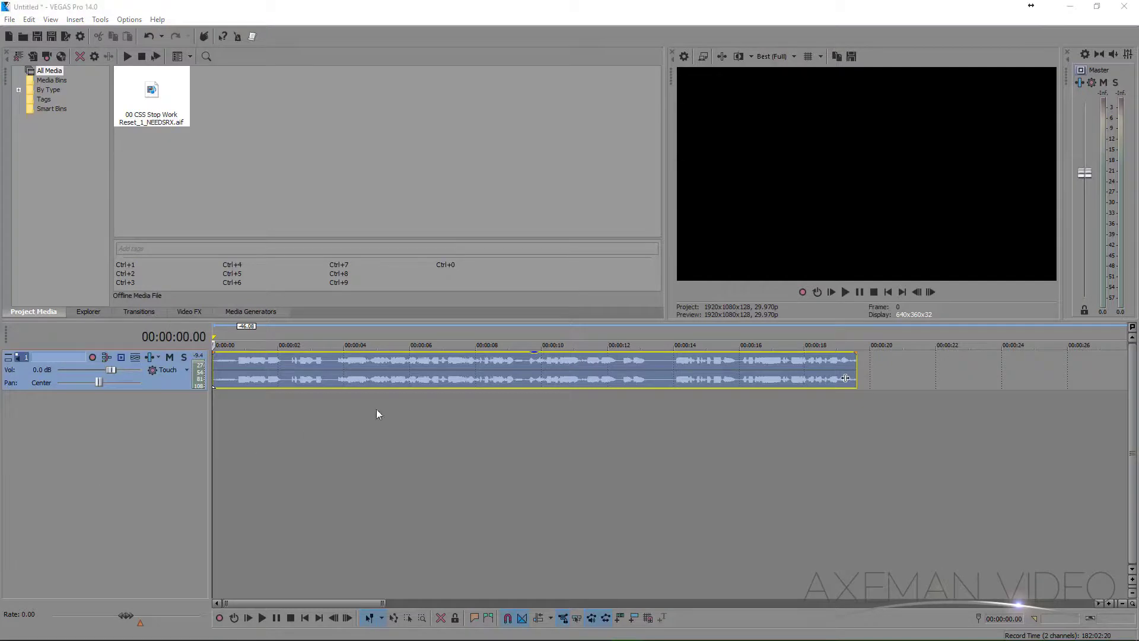
Normalize the audio clip's loudness
{"action": "right_click", "coordinate": [497, 362]}
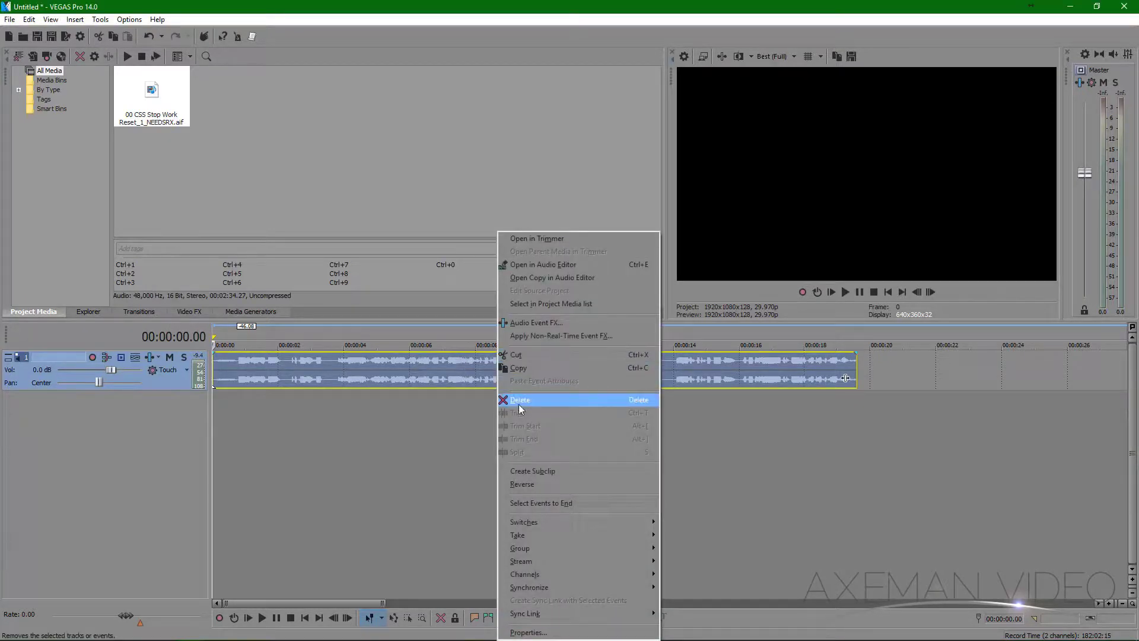
{"action": "mouse_move", "coordinate": [544, 523]}
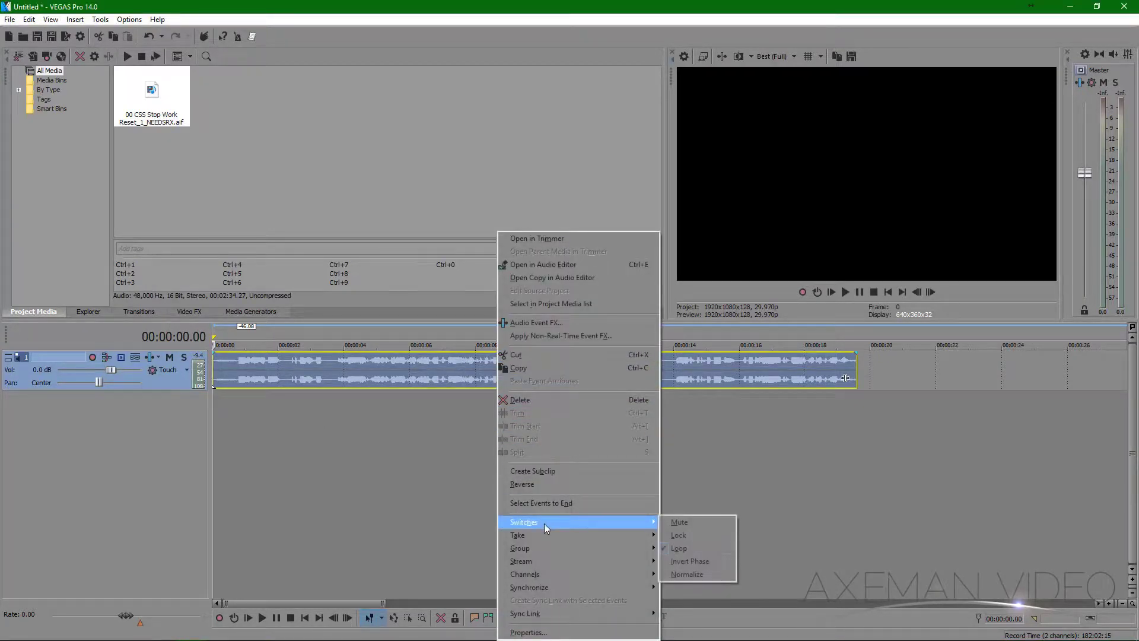
{"action": "left_click", "coordinate": [681, 576]}
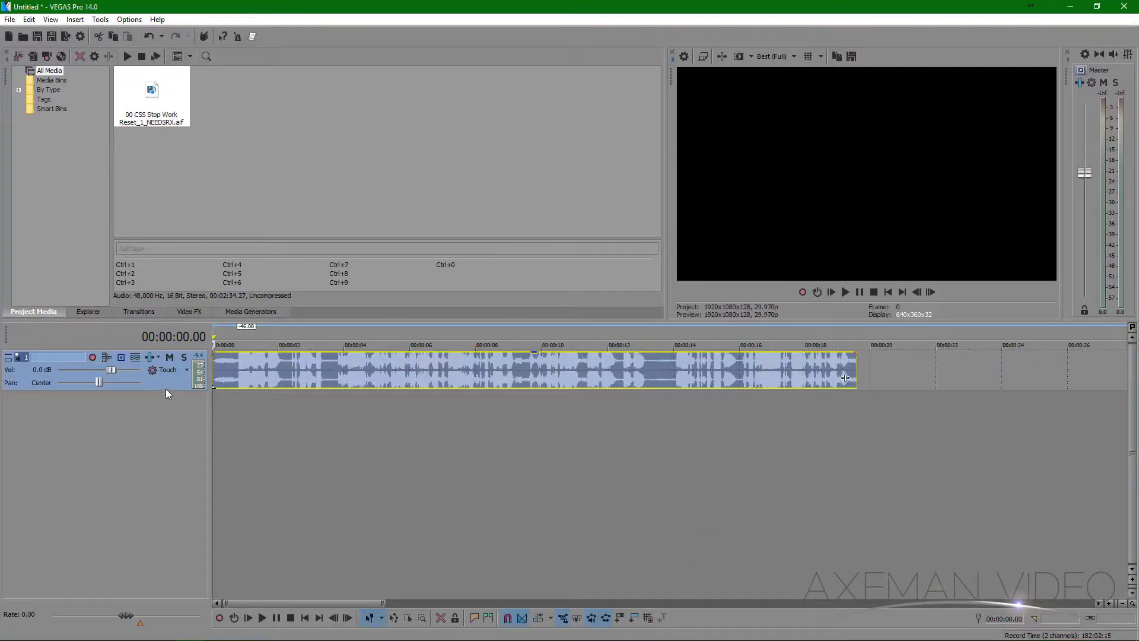
Make the audio track taller and audition the normalized clip
{"action": "left_click_drag", "start_coordinate": [166, 390], "coordinate": [186, 454]}
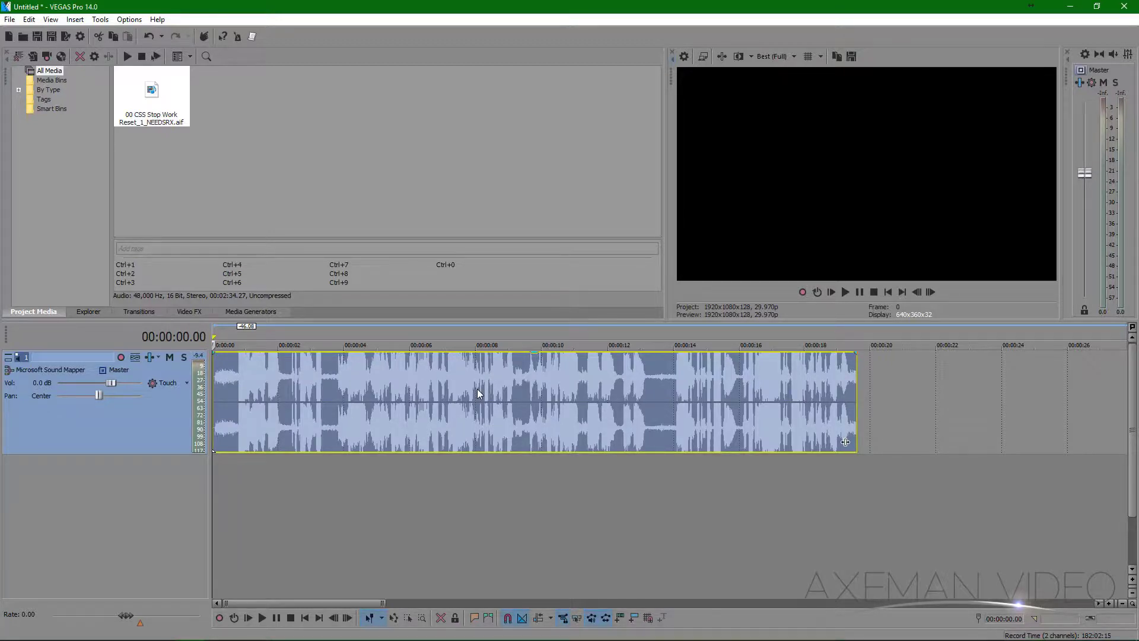
{"action": "key", "text": "space"}
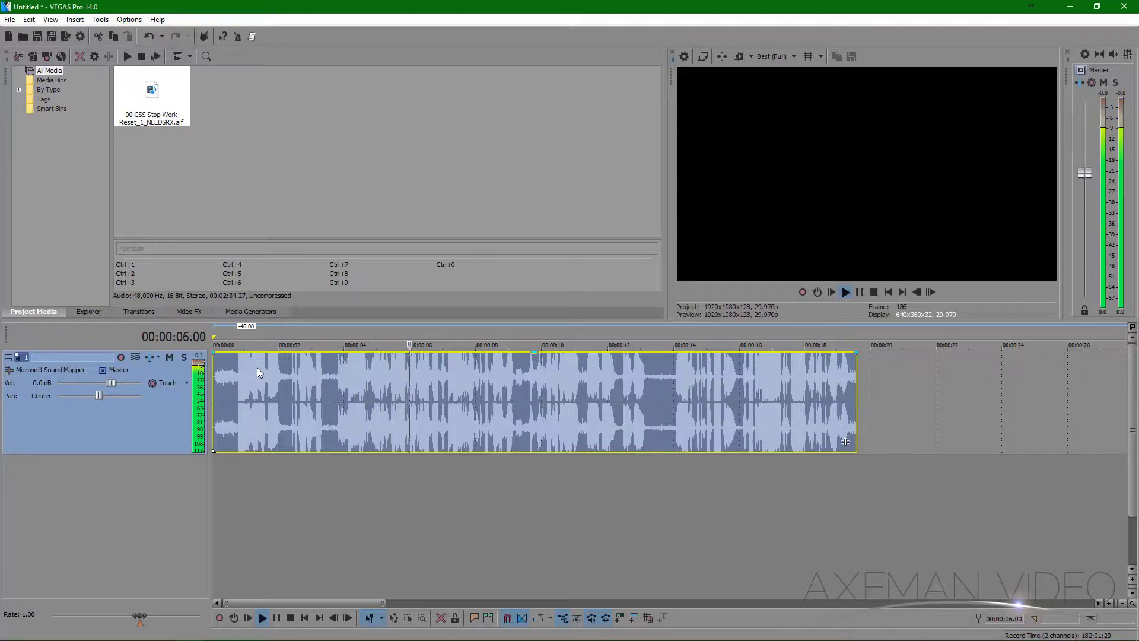
{"action": "key", "text": "space"}
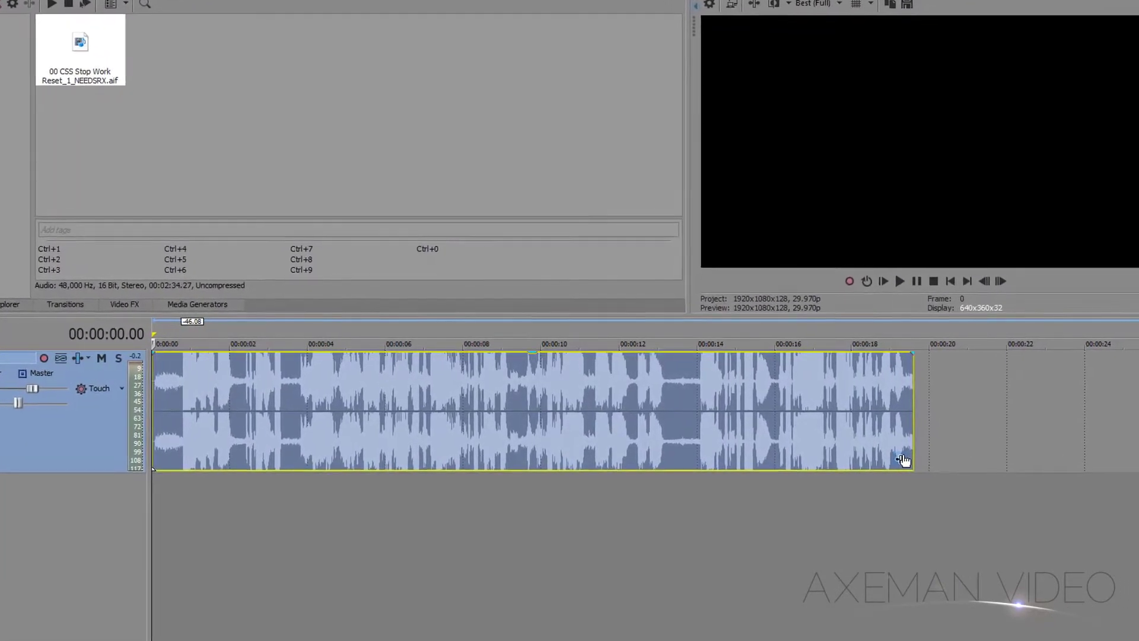
{"action": "left_click", "coordinate": [879, 455]}
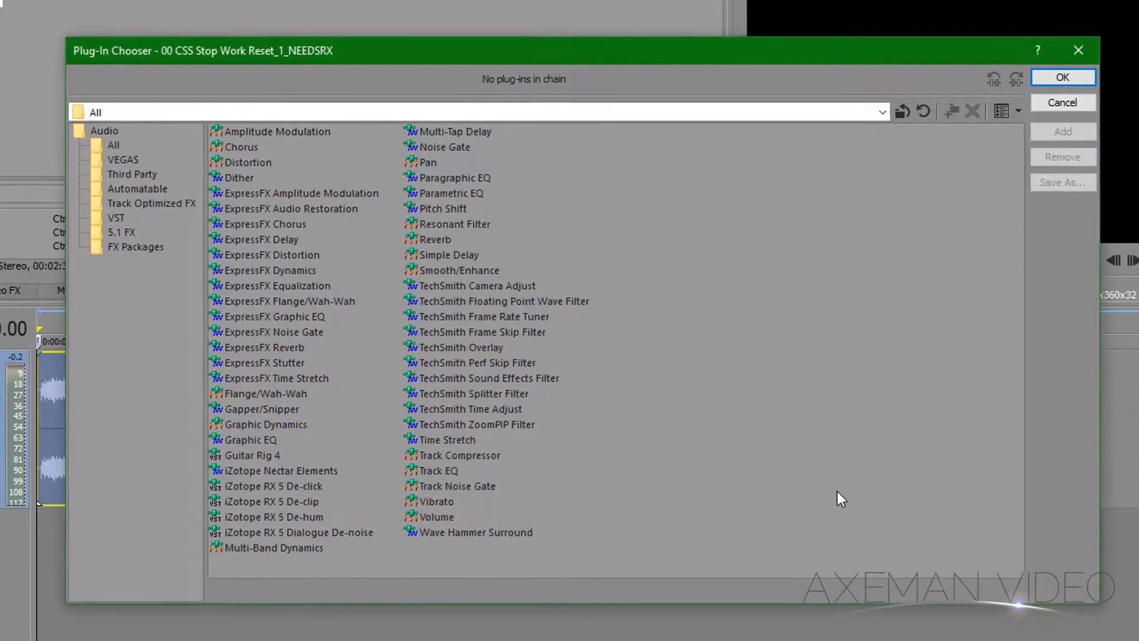
Chain Track EQ, then Smooth/Enhance, then ExpressFX Audio Restoration on the clip and confirm
{"action": "left_click", "coordinate": [430, 471]}
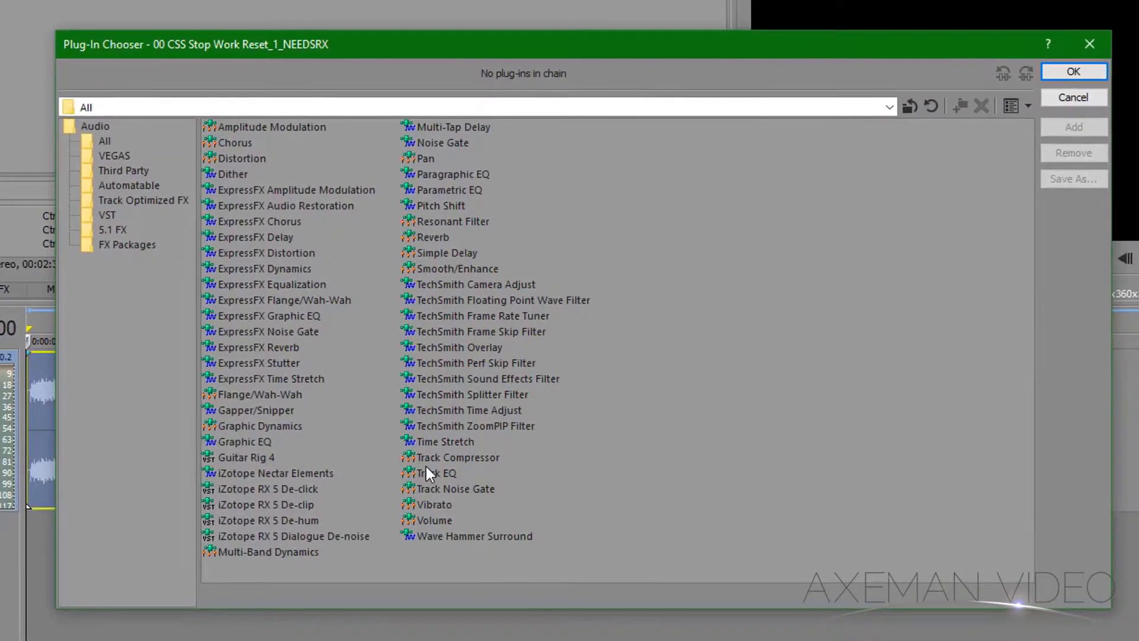
{"action": "double_click", "coordinate": [428, 474]}
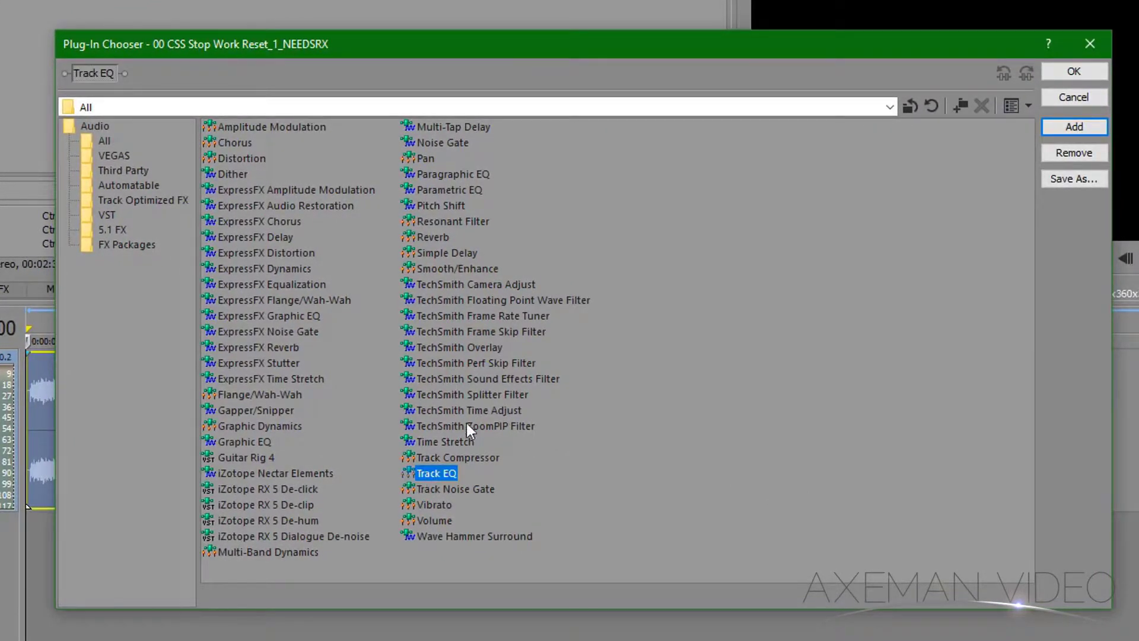
{"action": "double_click", "coordinate": [442, 270]}
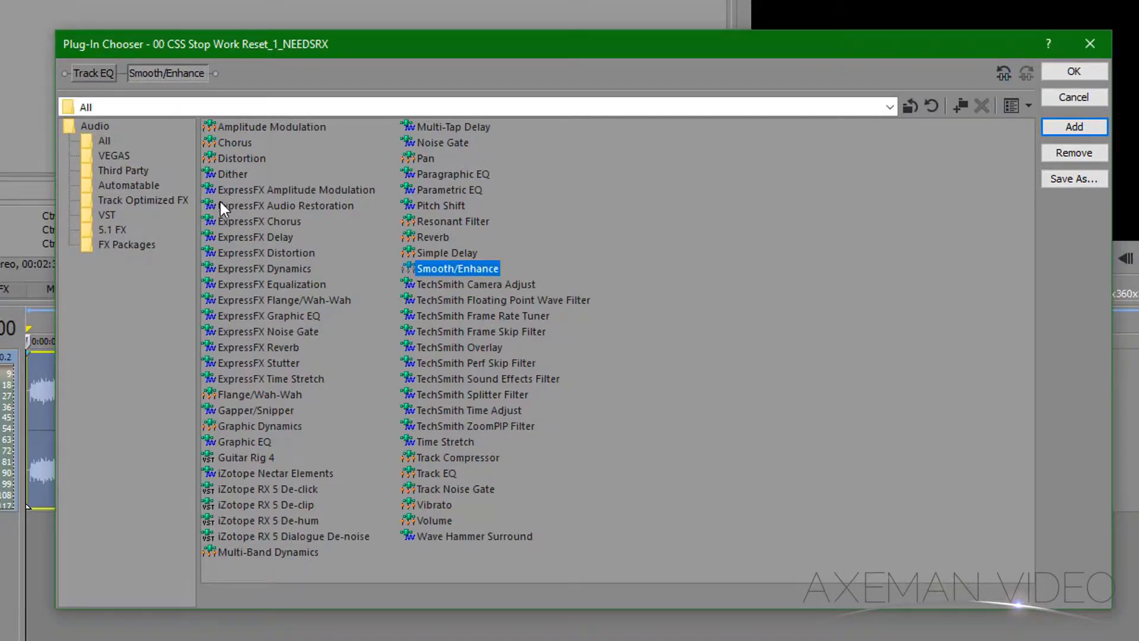
{"action": "double_click", "coordinate": [257, 208]}
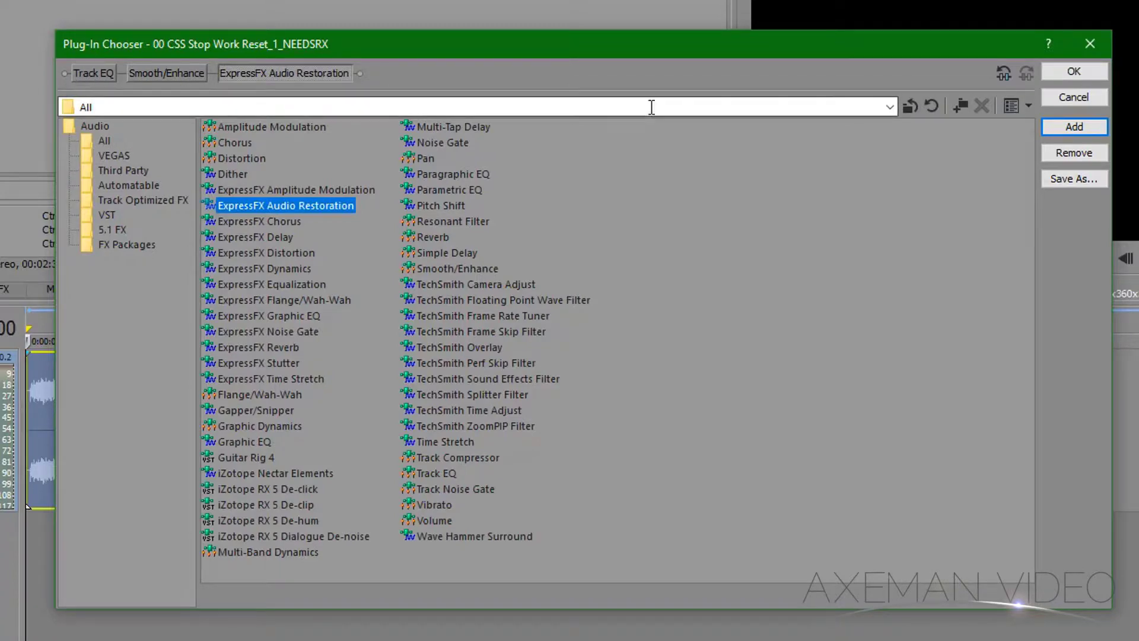
{"action": "left_click", "coordinate": [1062, 72]}
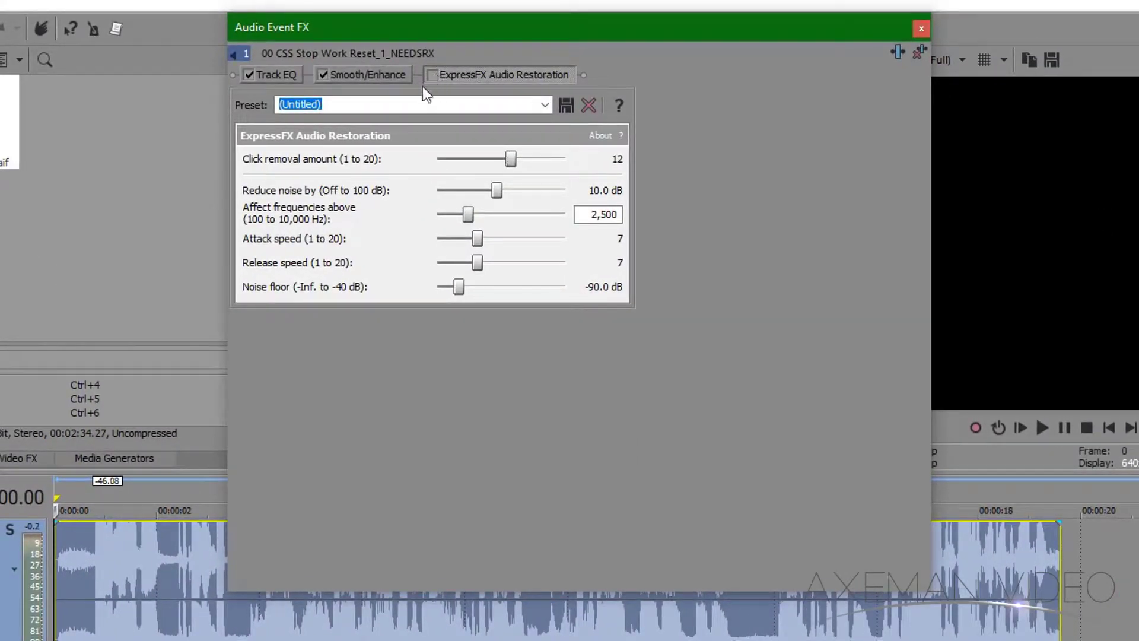
Set Track EQ band 1 to a Low Shelf at 250 Hz, gain -Inf, rolloff 24 dB/oct
{"action": "left_click", "coordinate": [280, 77]}
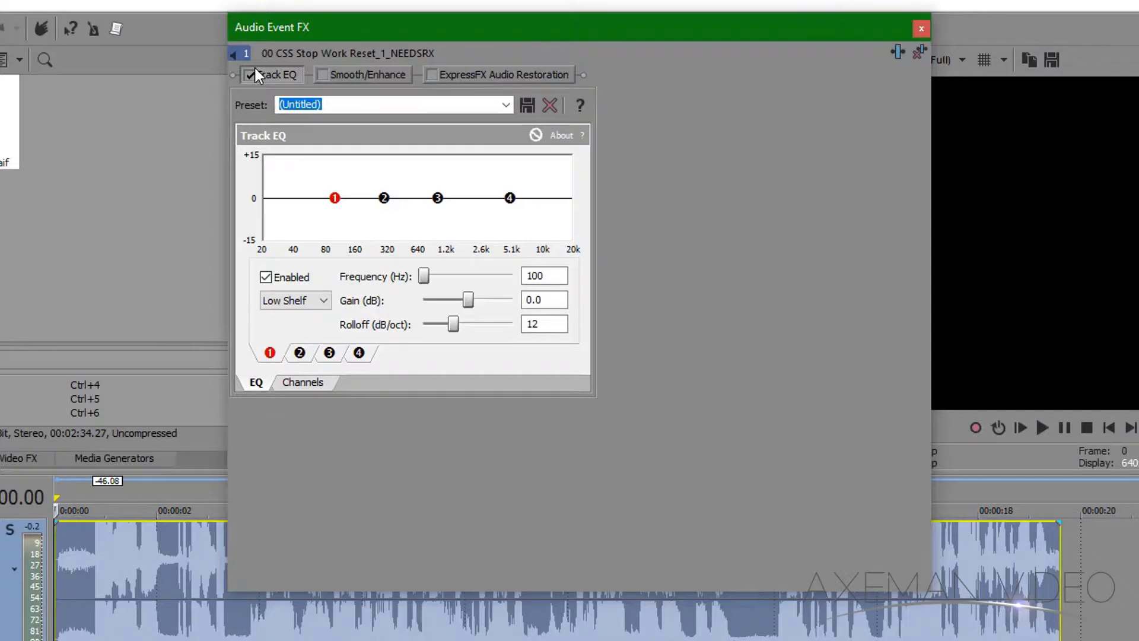
{"action": "left_click", "coordinate": [265, 278]}
{"action": "left_click", "coordinate": [265, 277]}
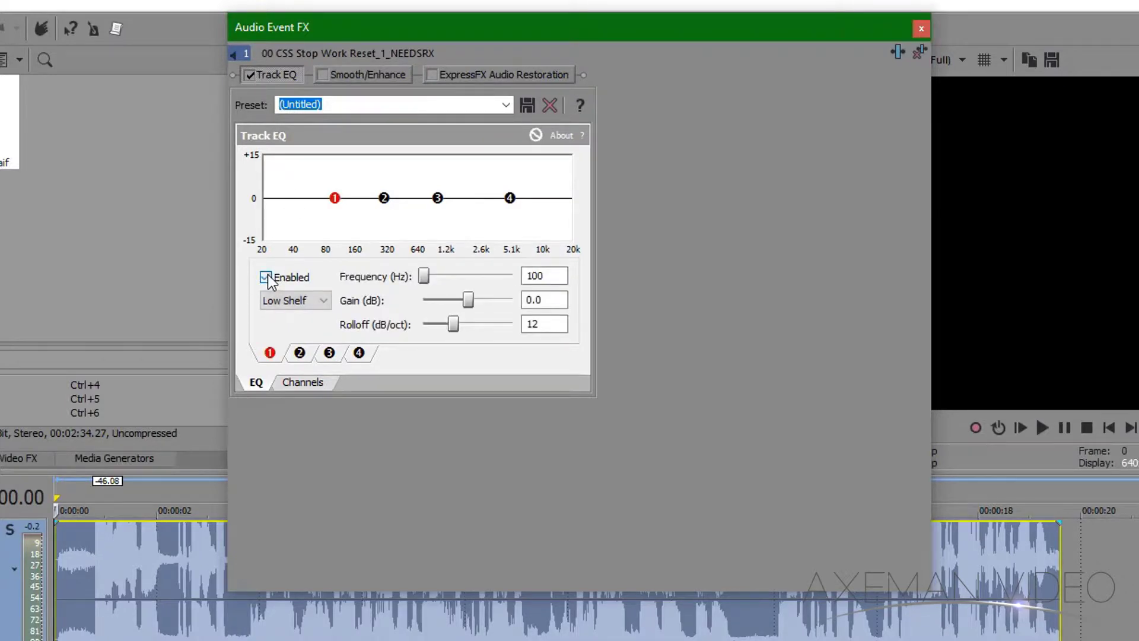
{"action": "double_click", "coordinate": [539, 276]}
{"action": "type", "text": "250"}
{"action": "left_click_drag", "start_coordinate": [468, 300], "coordinate": [423, 300]}
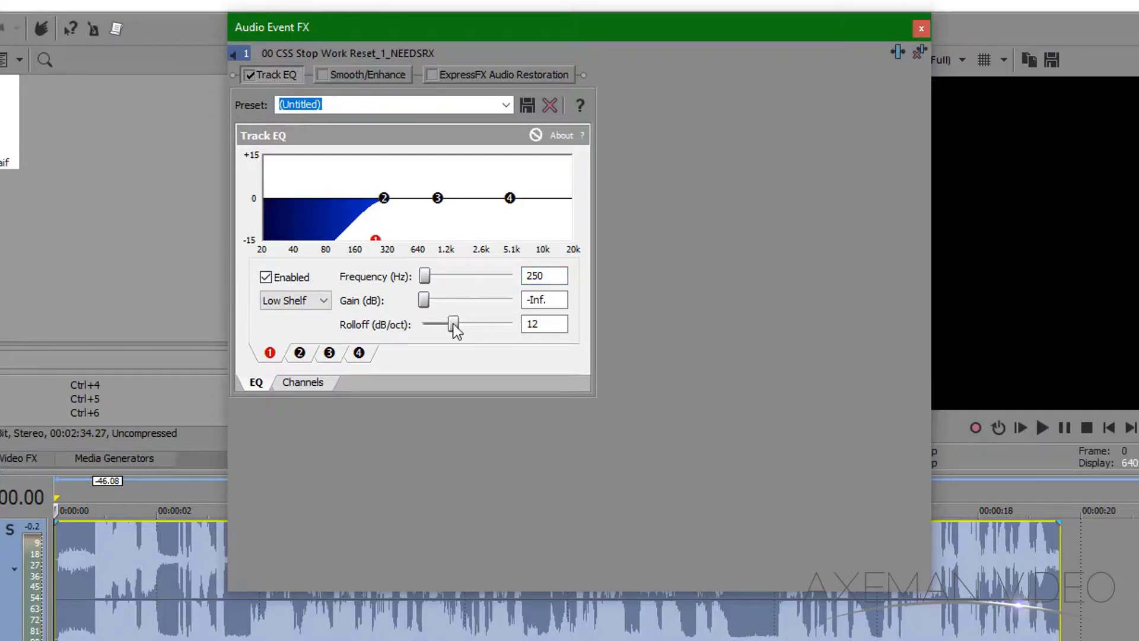
{"action": "left_click", "coordinate": [537, 328]}
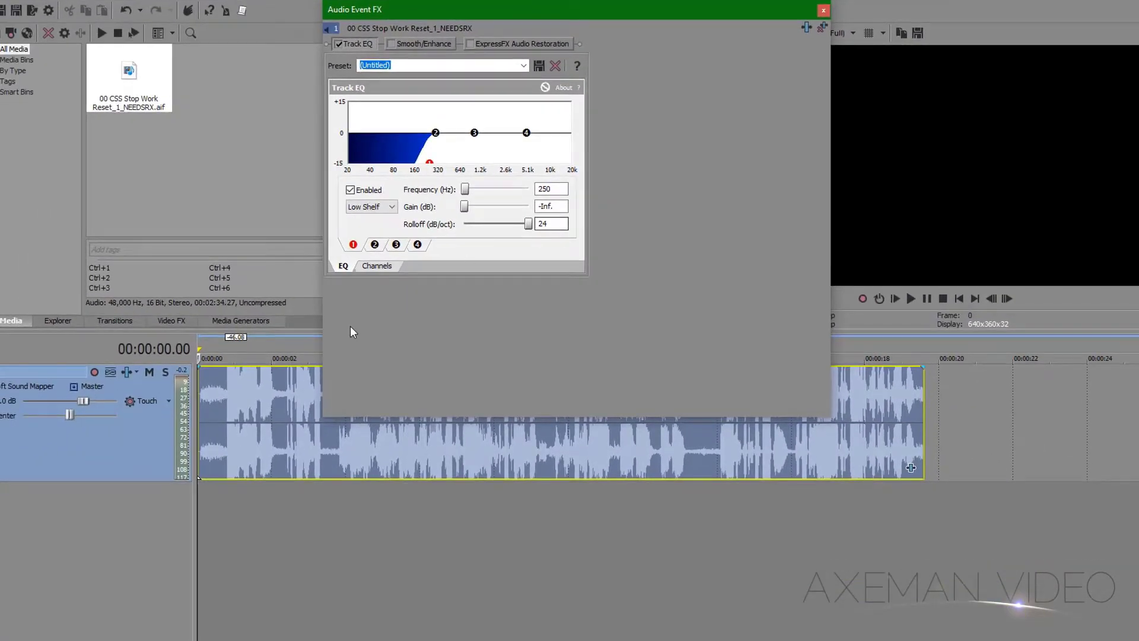
Play from about 7 seconds, toggling Track EQ off and on to compare with the original
{"action": "key", "text": "space"}
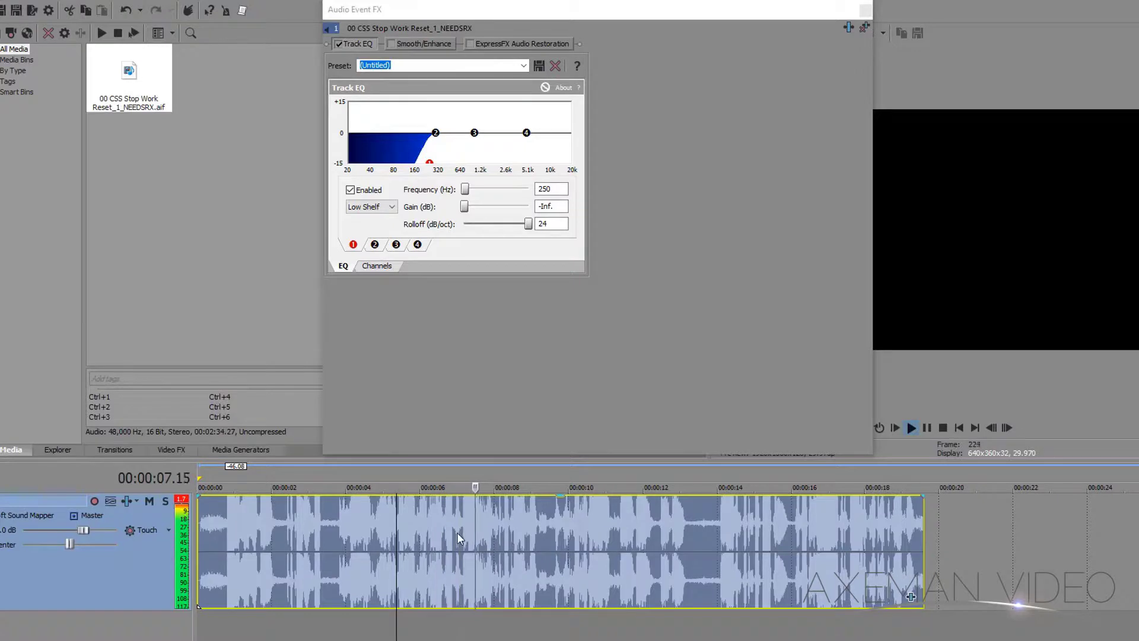
{"action": "left_click", "coordinate": [464, 522]}
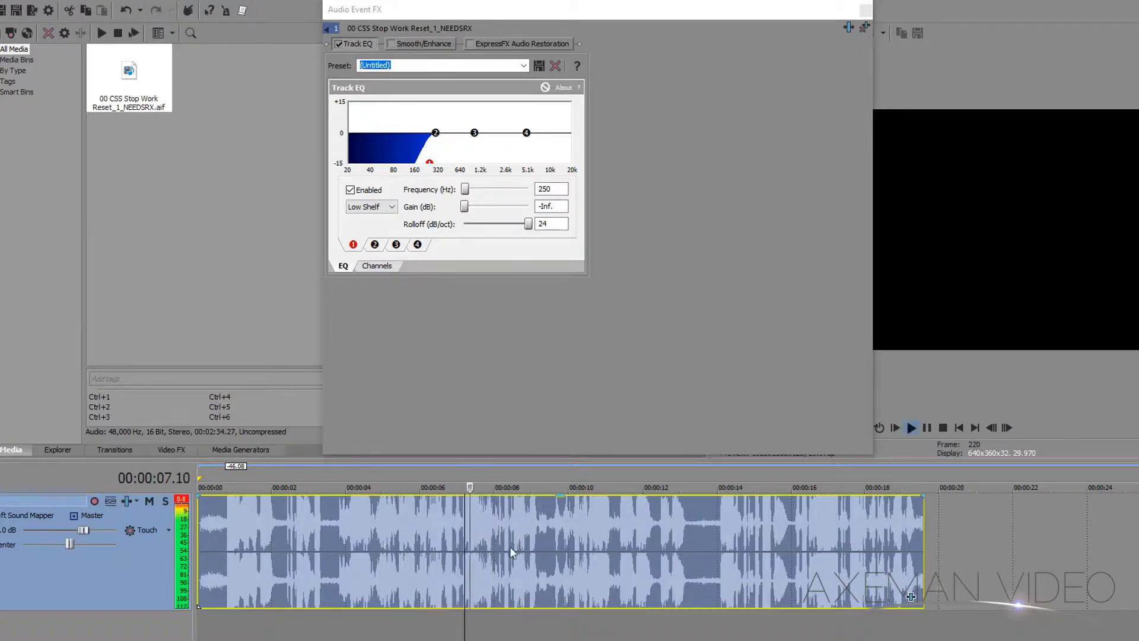
{"action": "key", "text": "space"}
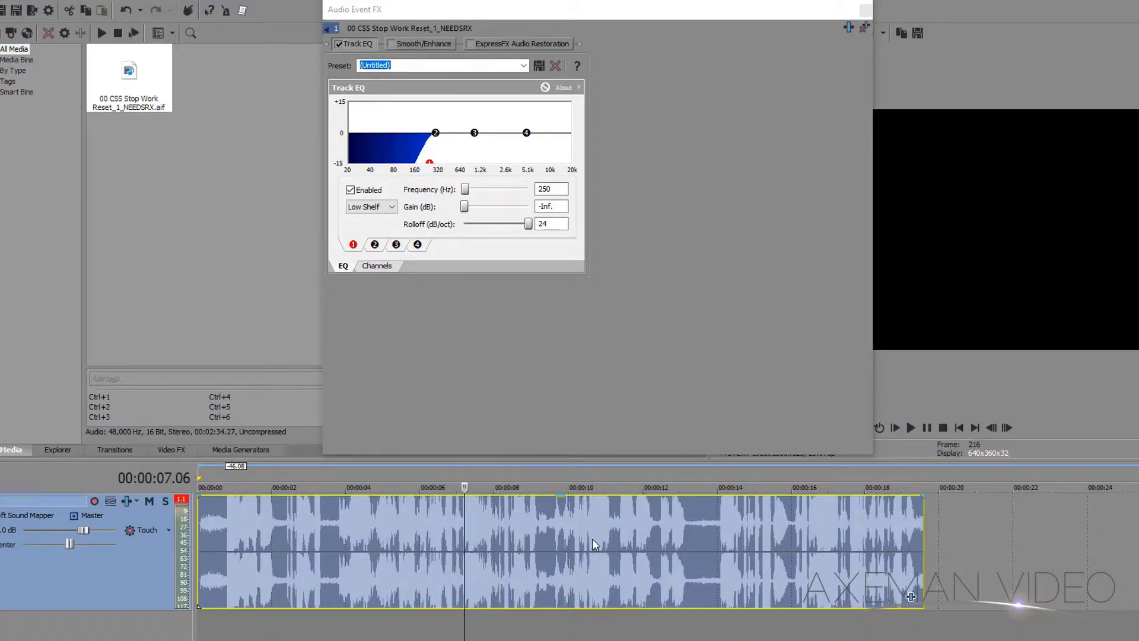
{"action": "left_click", "coordinate": [339, 43]}
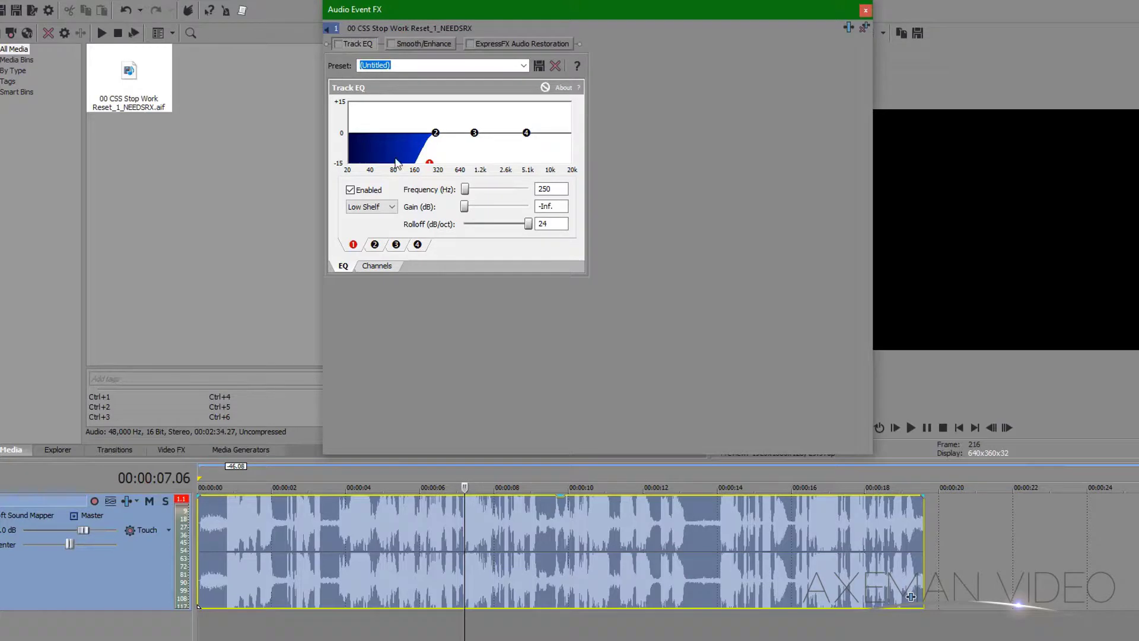
{"action": "left_click", "coordinate": [471, 534]}
{"action": "key", "text": "space"}
{"action": "key", "text": "space"}
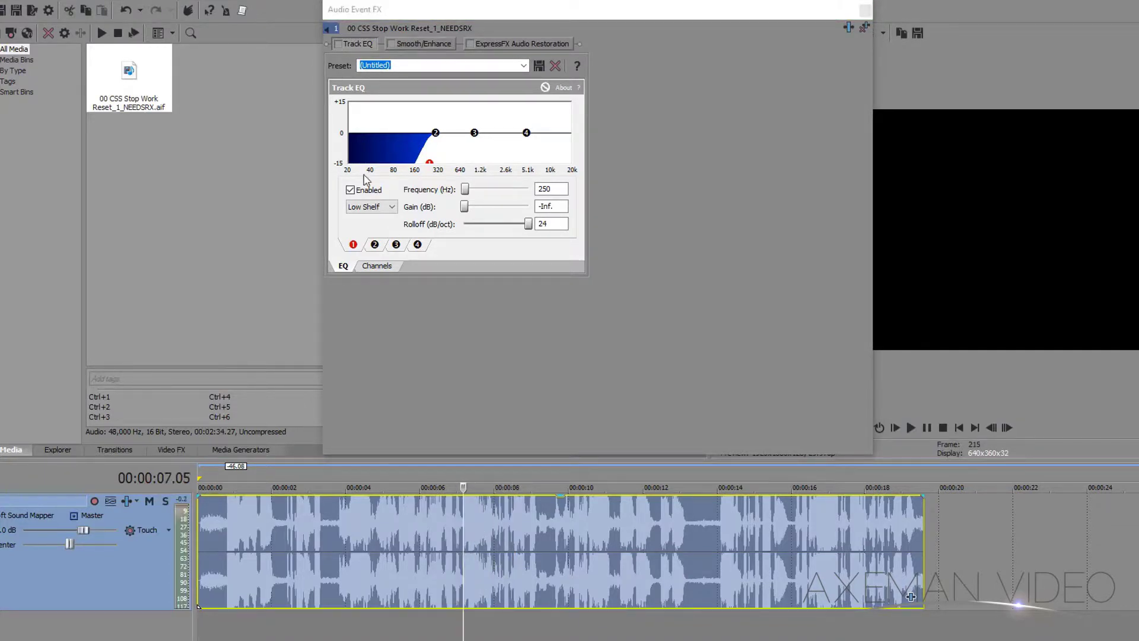
{"action": "left_click", "coordinate": [339, 44]}
{"action": "left_click", "coordinate": [460, 525]}
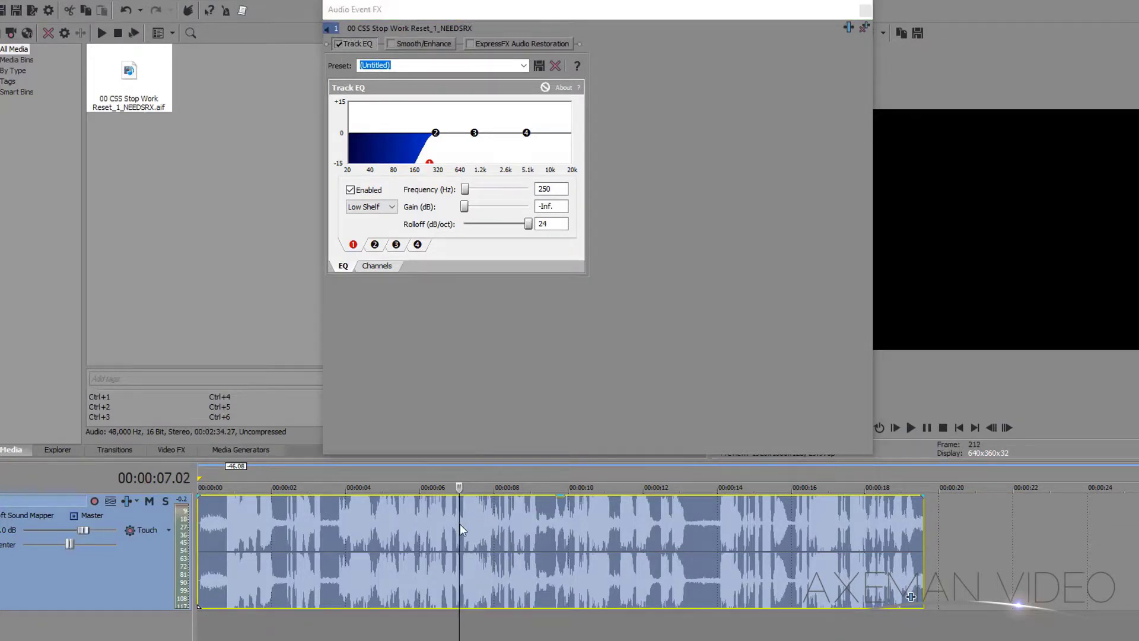
{"action": "key", "text": "space"}
{"action": "key", "text": "space"}
Enable Smooth/Enhance with Operation at -3 and play the clip from the start
{"action": "left_click", "coordinate": [392, 44]}
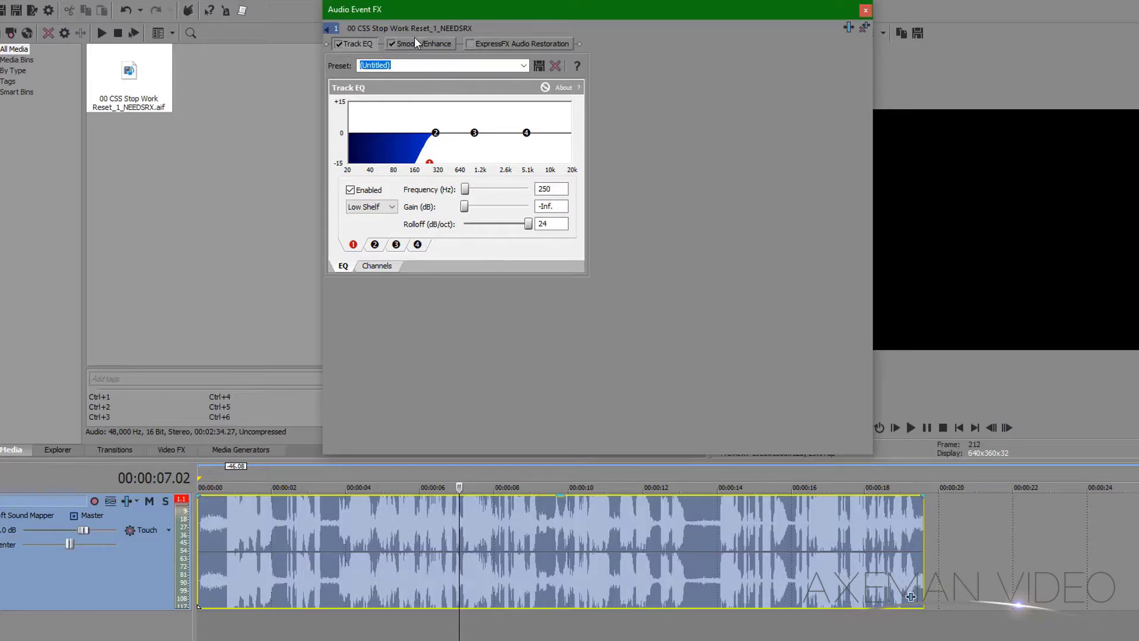
{"action": "left_click", "coordinate": [418, 44]}
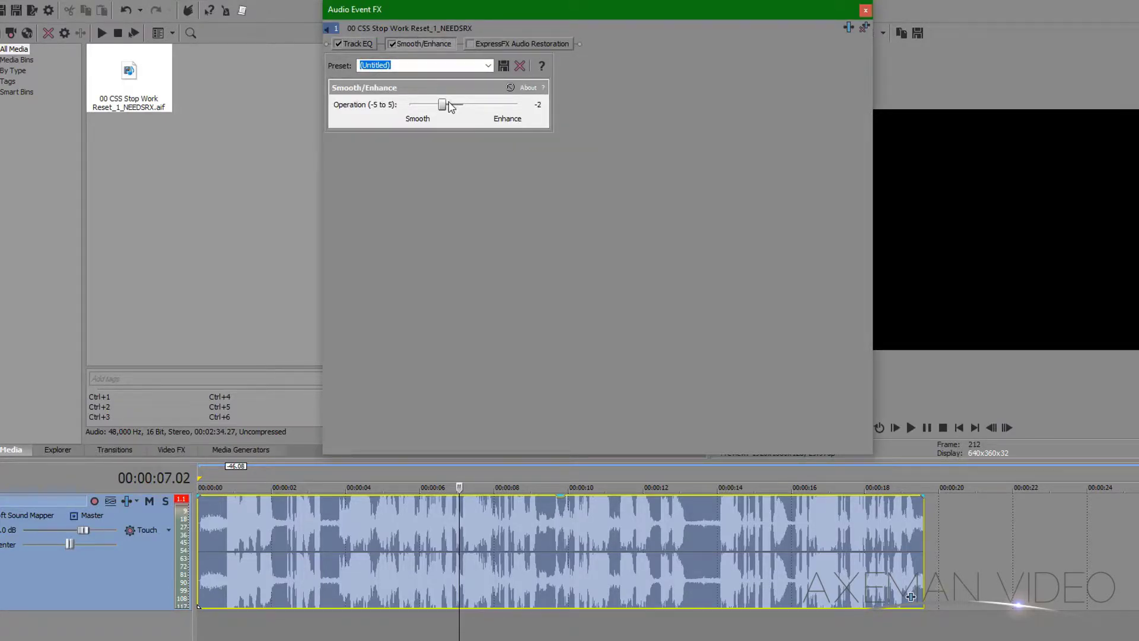
{"action": "left_click", "coordinate": [204, 525]}
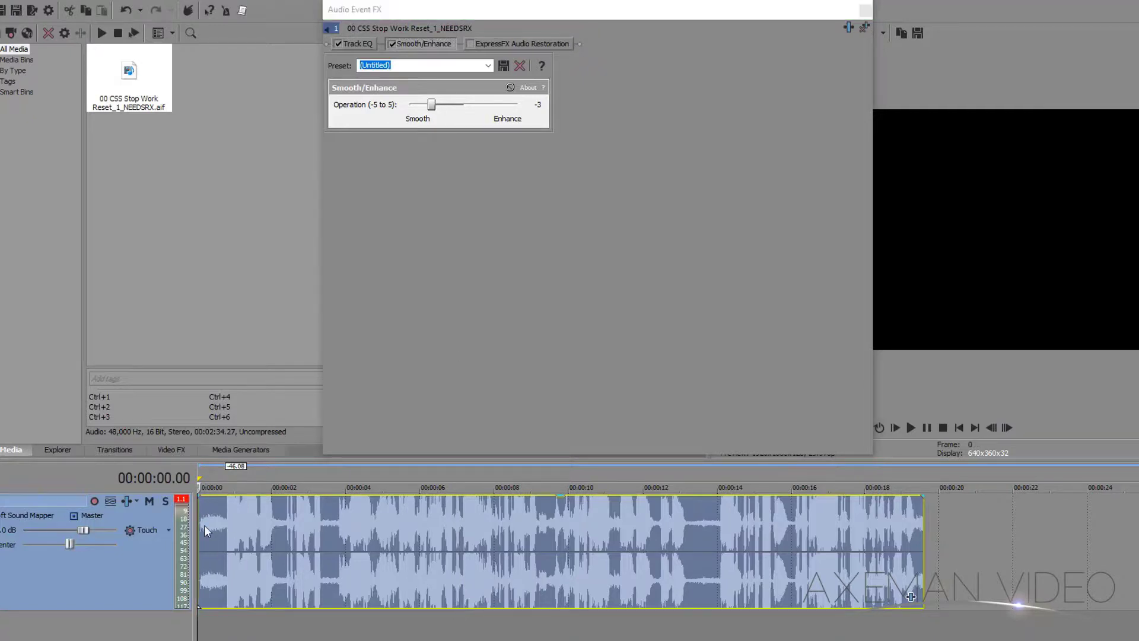
{"action": "key", "text": "space"}
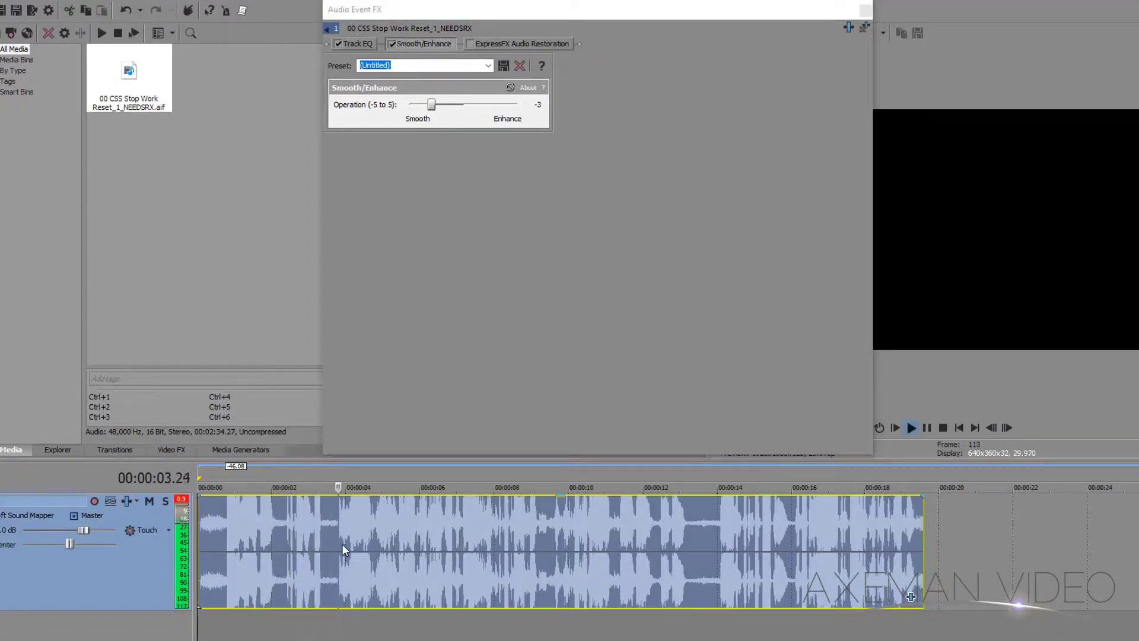
{"action": "key", "text": "space"}
Loop a short stretch near the start and toggle Smooth/Enhance off and on to compare
{"action": "left_click_drag", "start_coordinate": [266, 615], "coordinate": [360, 625]}
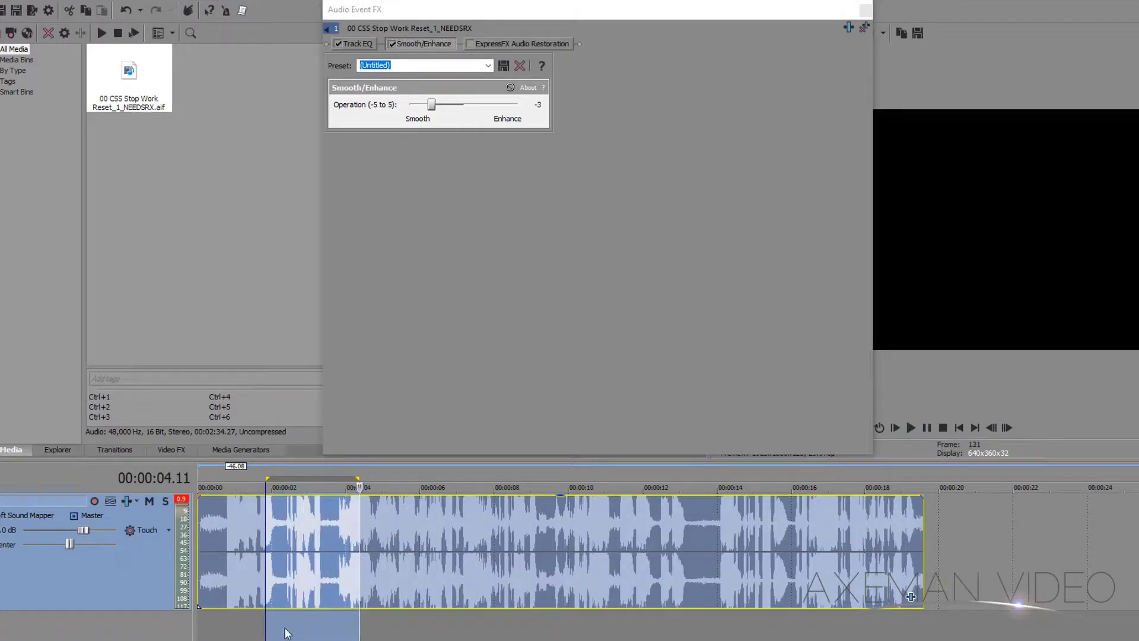
{"action": "key", "text": "q"}
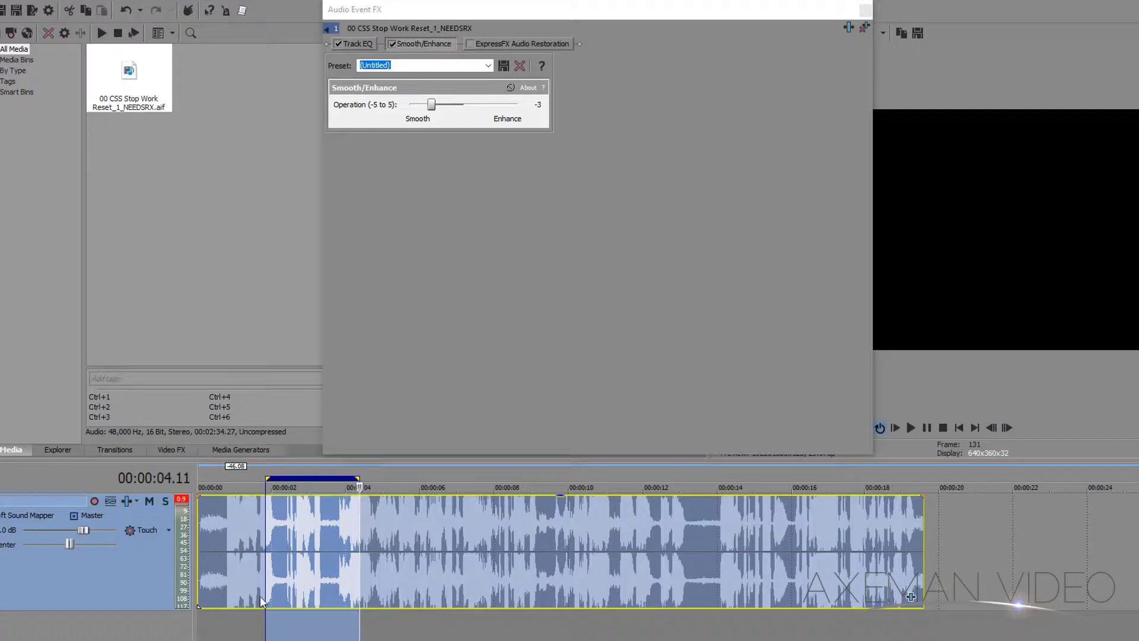
{"action": "left_click", "coordinate": [275, 516]}
{"action": "key", "text": "space"}
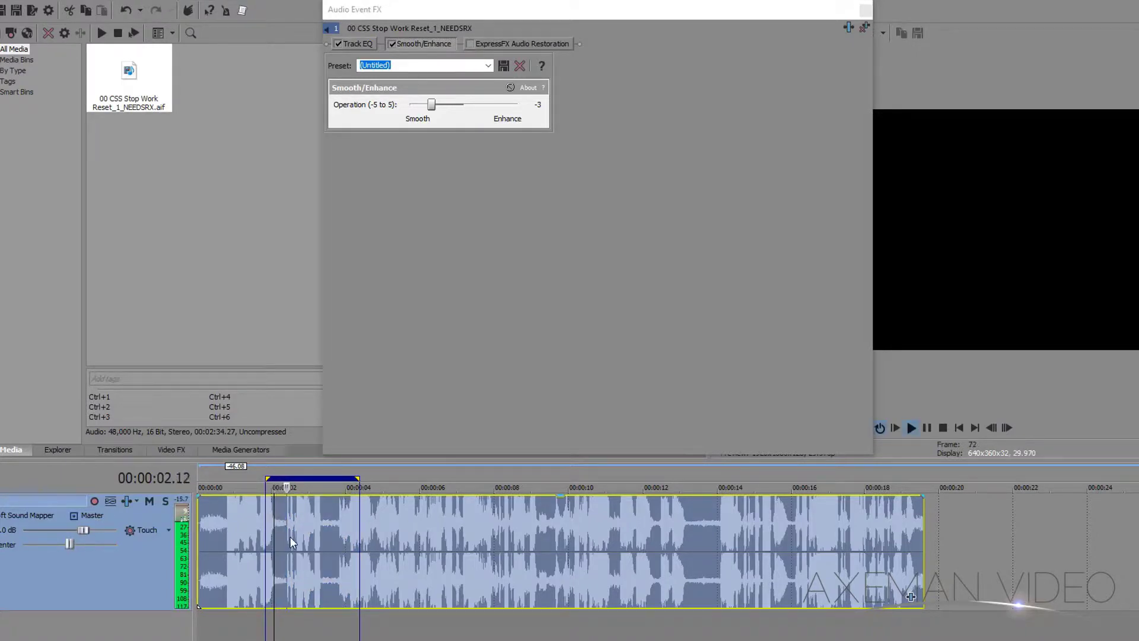
{"action": "left_click", "coordinate": [392, 44]}
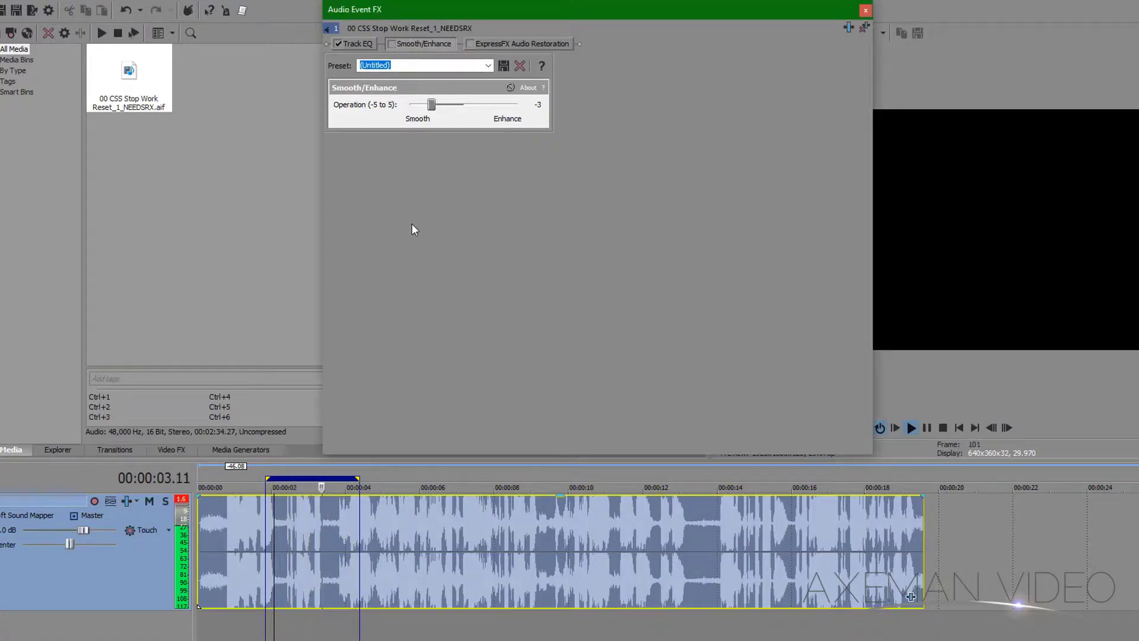
{"action": "left_click", "coordinate": [392, 44]}
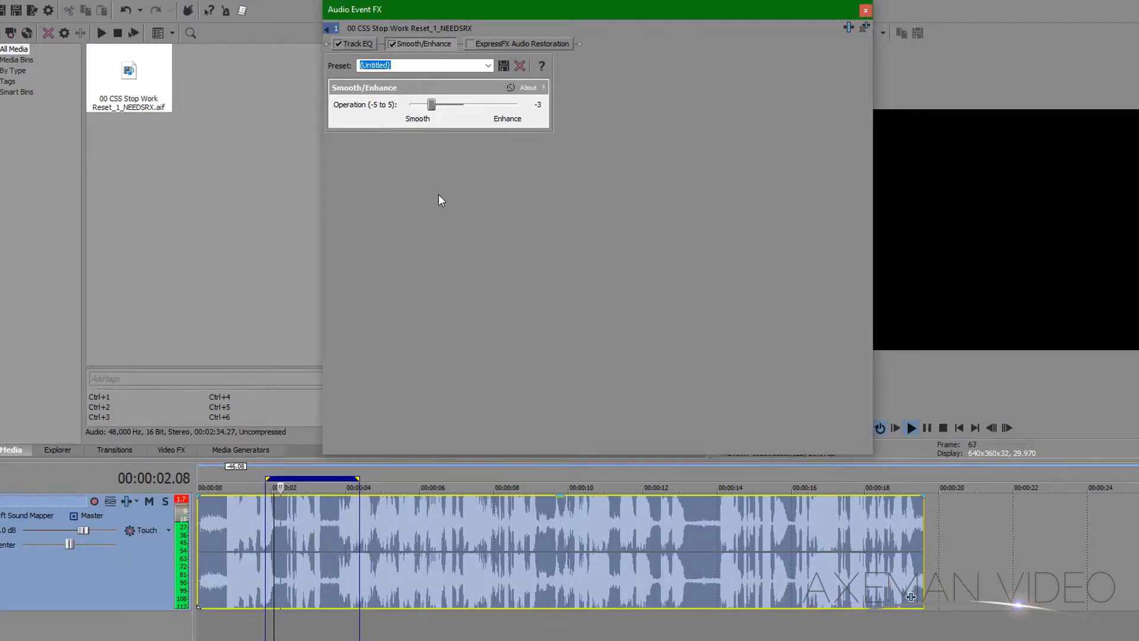
{"action": "left_click", "coordinate": [296, 519]}
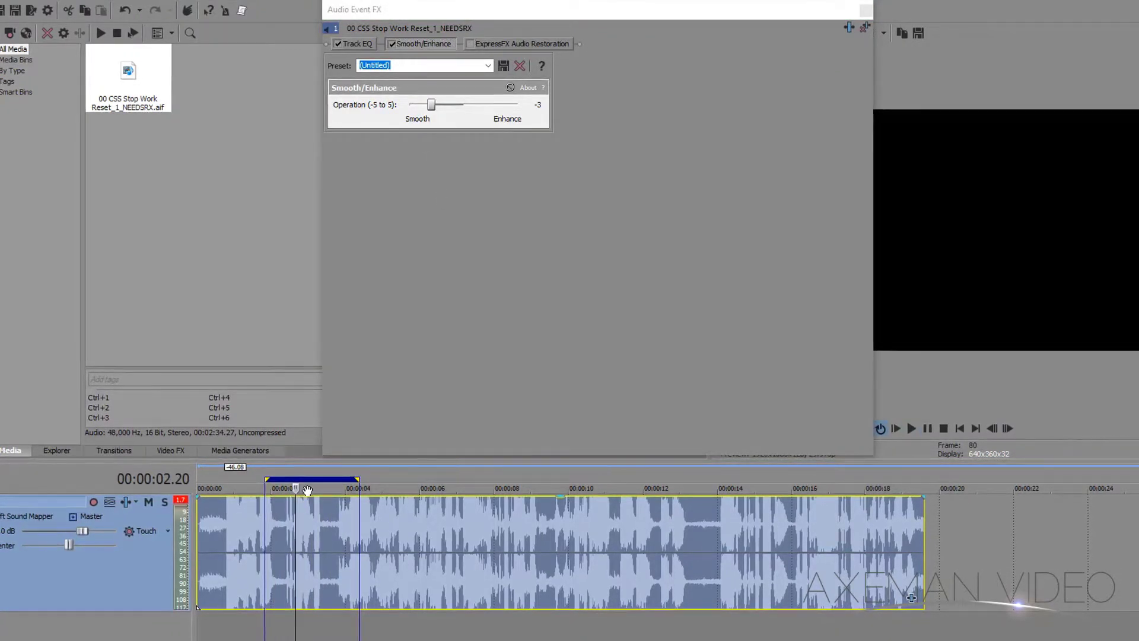
Enable ExpressFX Audio Restoration with click removal 20 and raise the noise floor to about -75.3 dB while looping
{"action": "left_click", "coordinate": [470, 44]}
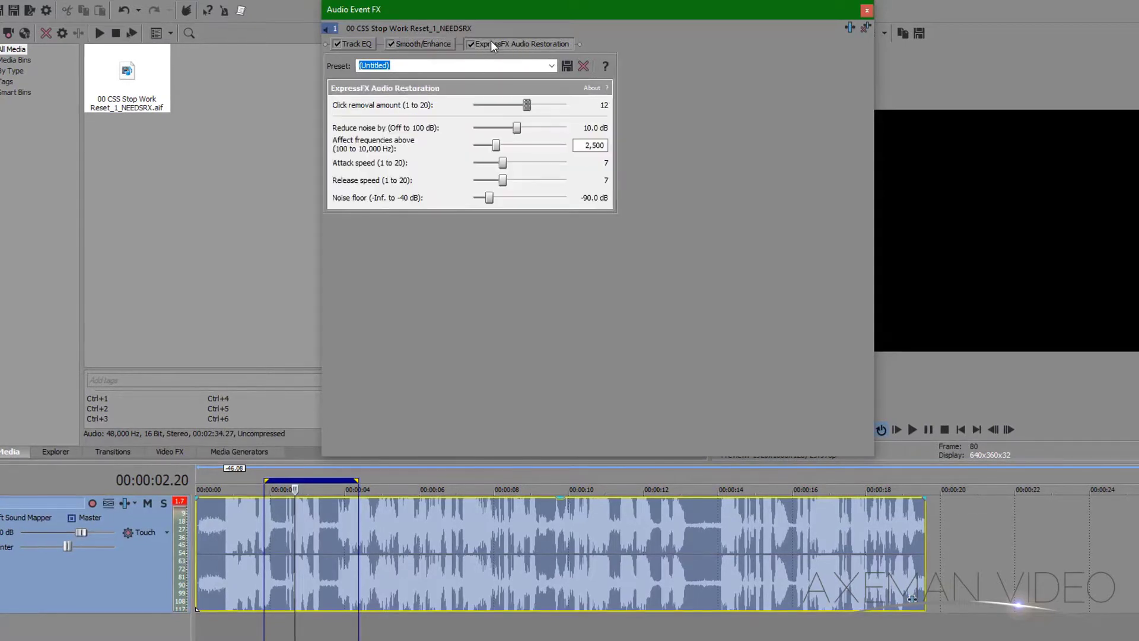
{"action": "left_click_drag", "start_coordinate": [527, 105], "coordinate": [567, 129]}
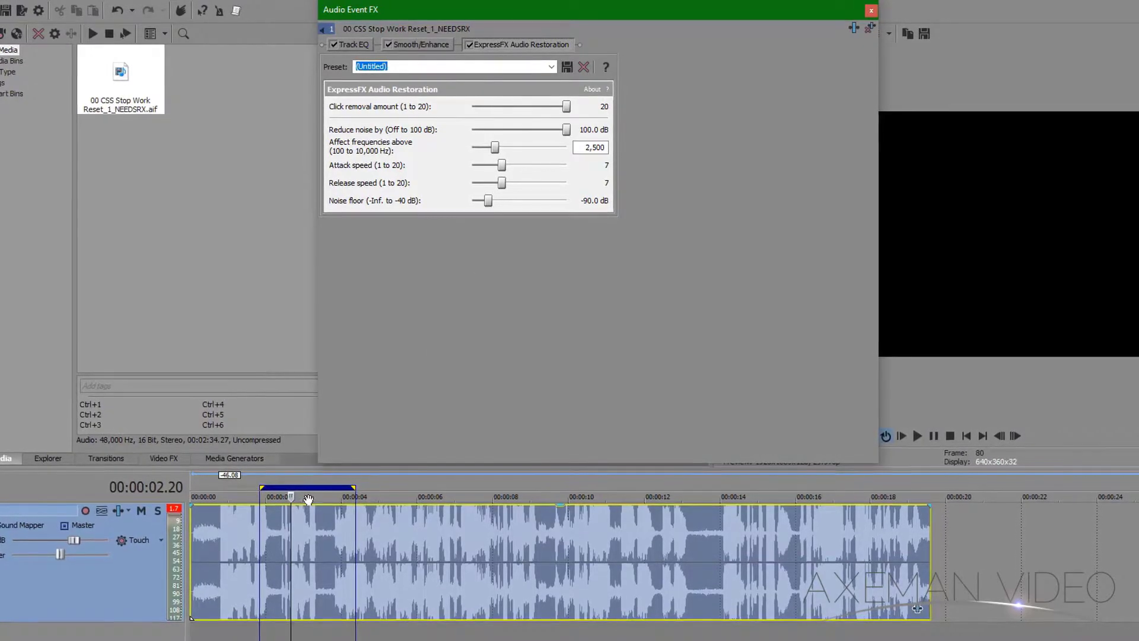
{"action": "left_click", "coordinate": [272, 526]}
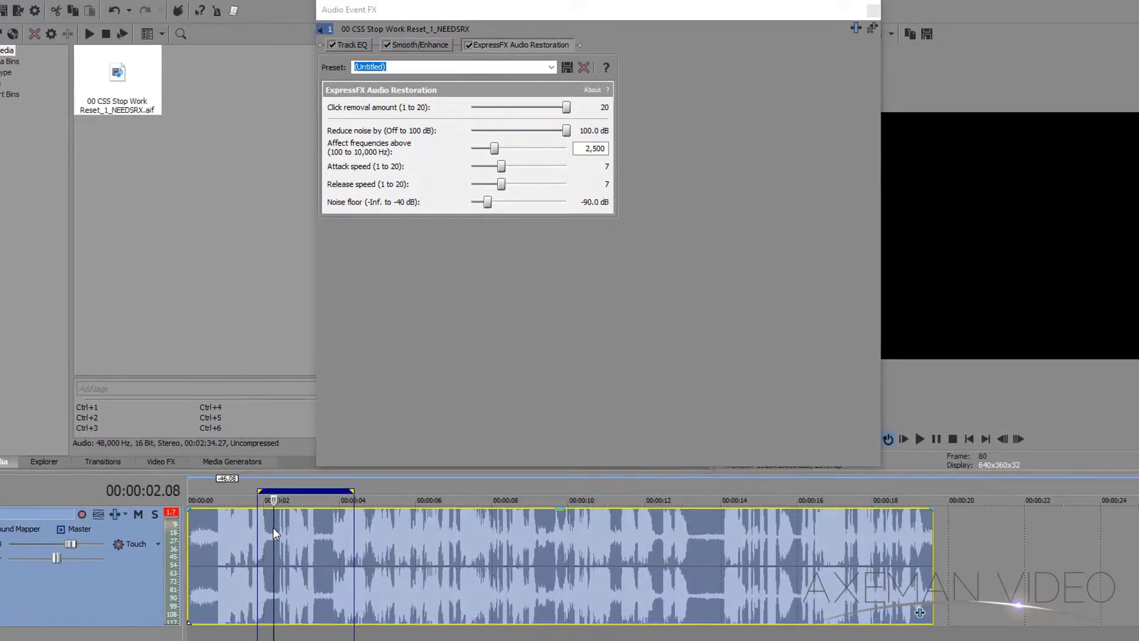
{"action": "key", "text": "space"}
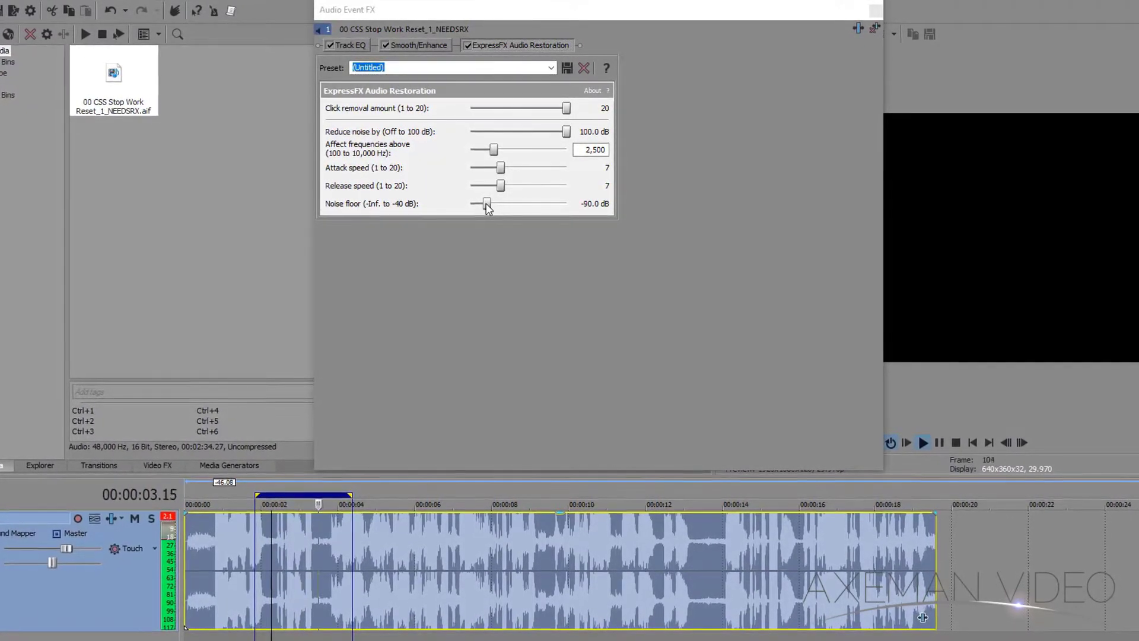
{"action": "left_click_drag", "start_coordinate": [487, 203], "coordinate": [522, 215]}
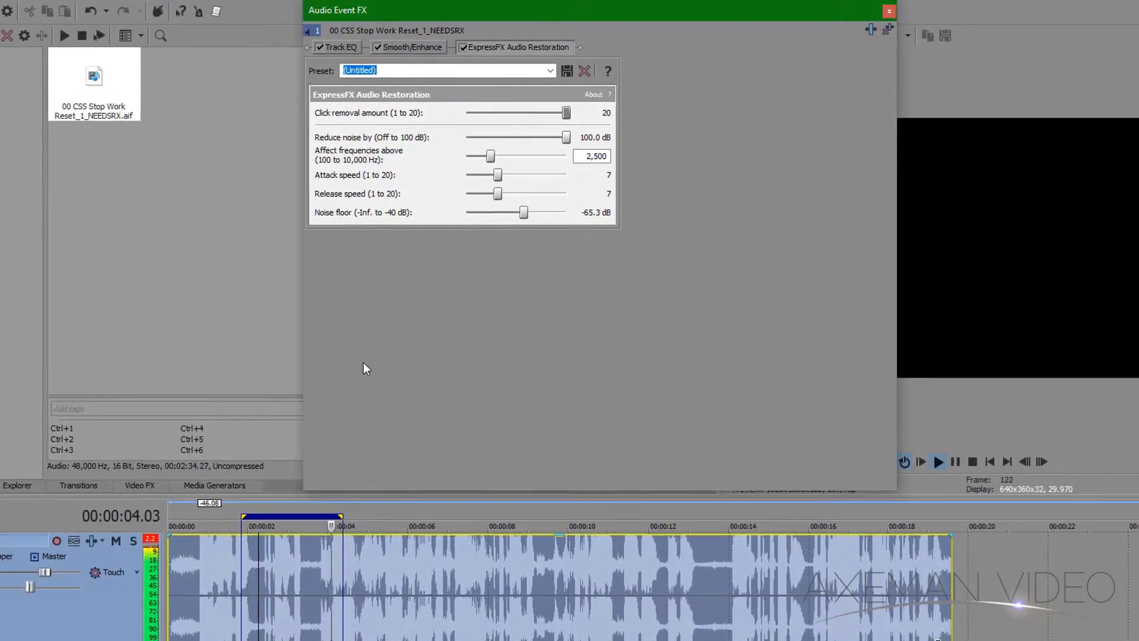
{"action": "left_click", "coordinate": [252, 562]}
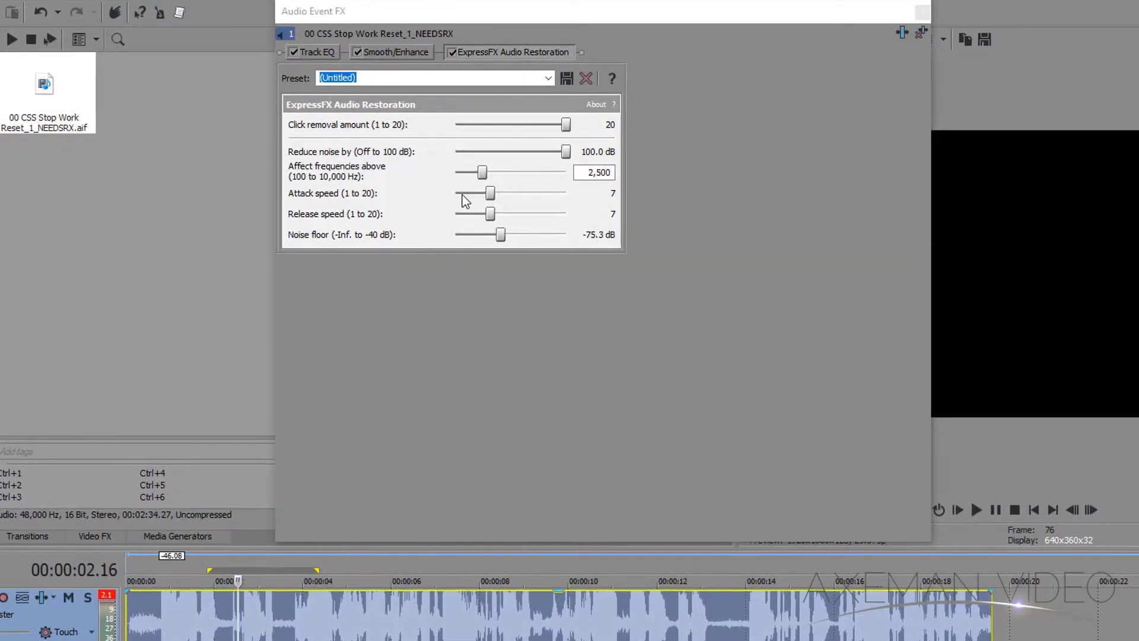
Bypass ExpressFX Audio Restoration and add iZotope RX 5 De-clip and Dialogue De-noise to the clip chain
{"action": "left_click", "coordinate": [452, 52]}
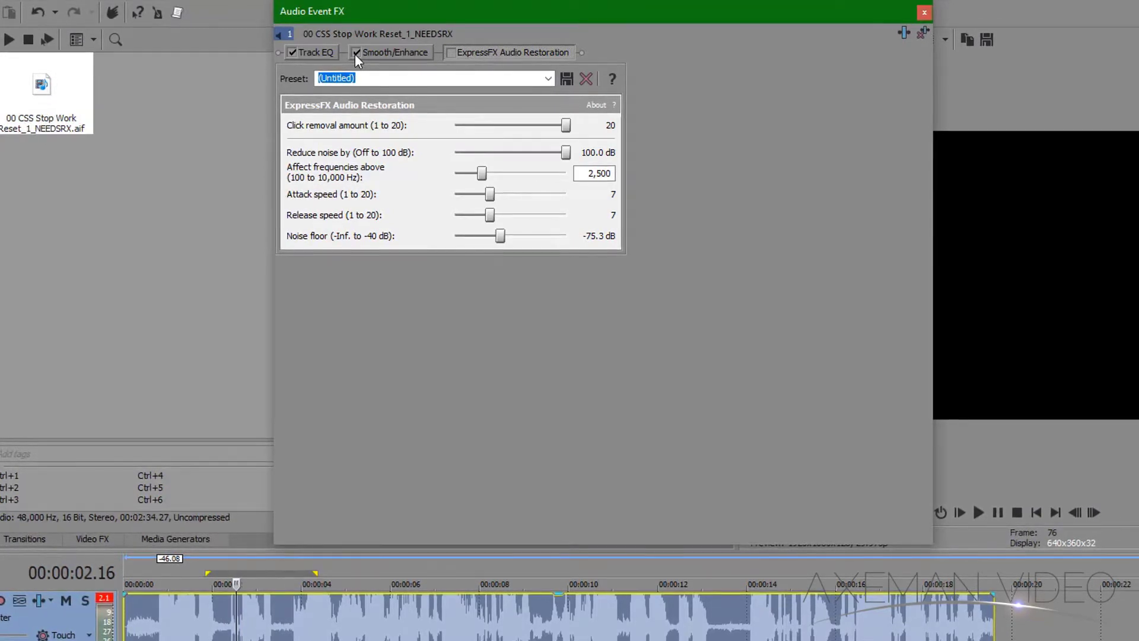
{"action": "left_click", "coordinate": [904, 32]}
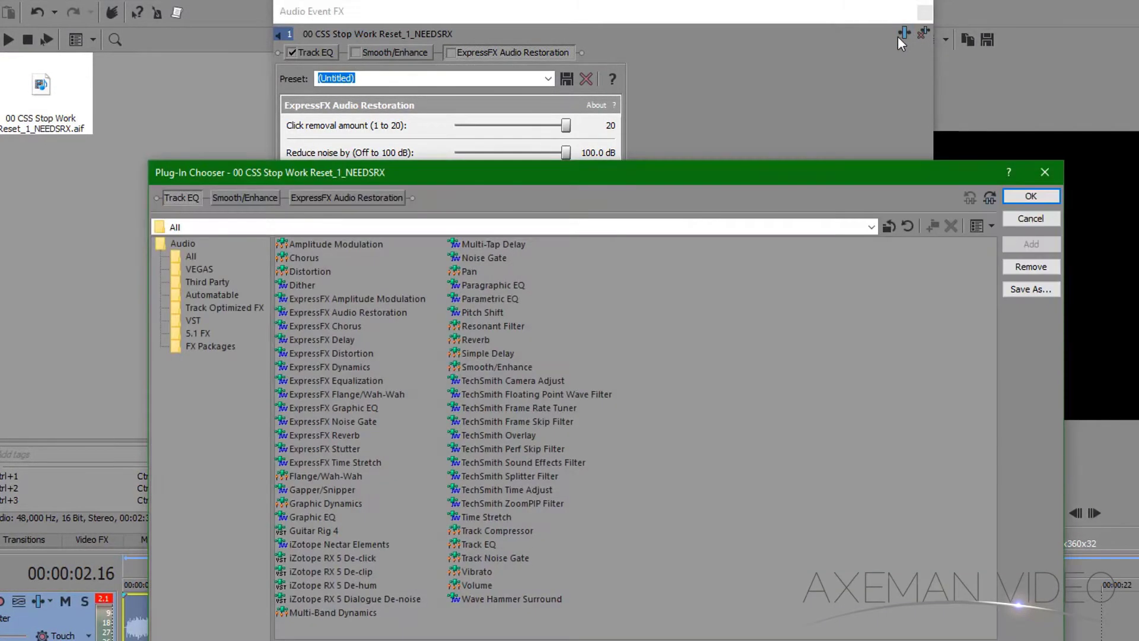
{"action": "double_click", "coordinate": [368, 570]}
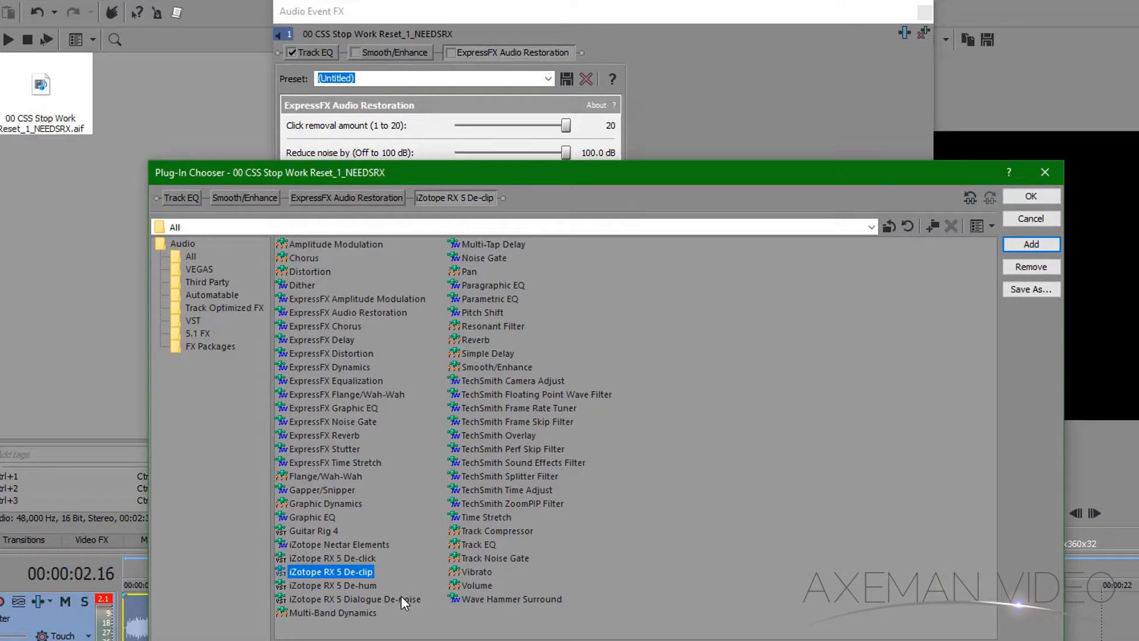
{"action": "double_click", "coordinate": [401, 596]}
{"action": "left_click", "coordinate": [1031, 196]}
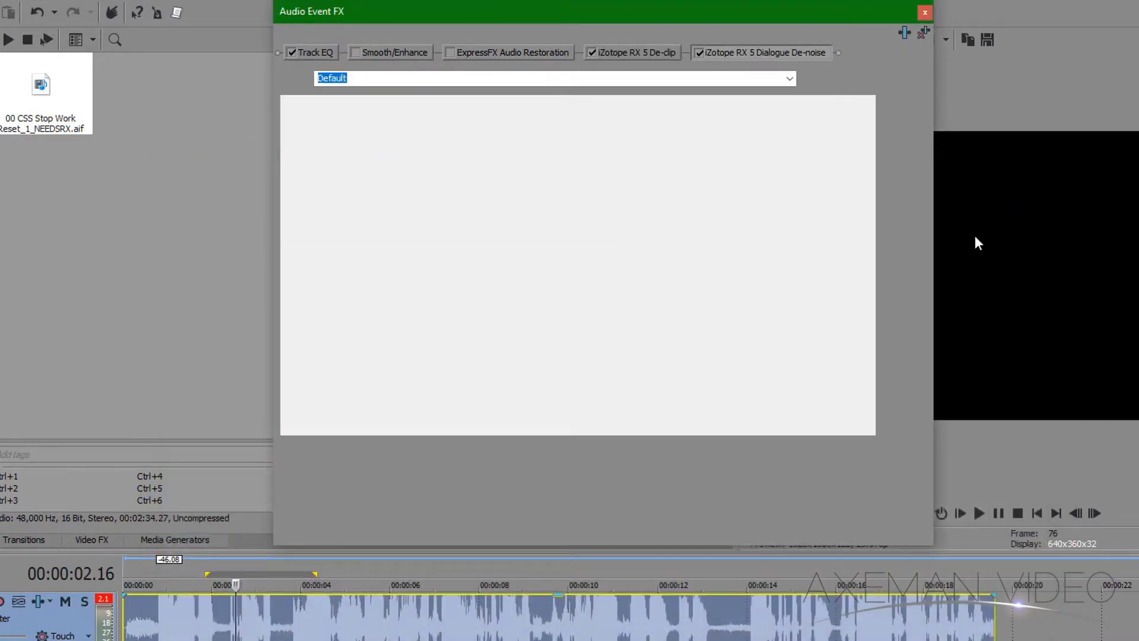
Apply the Extreme analog clipping preset to RX 5 De-clip and lower its threshold to -16.0 dB
{"action": "left_click", "coordinate": [651, 53]}
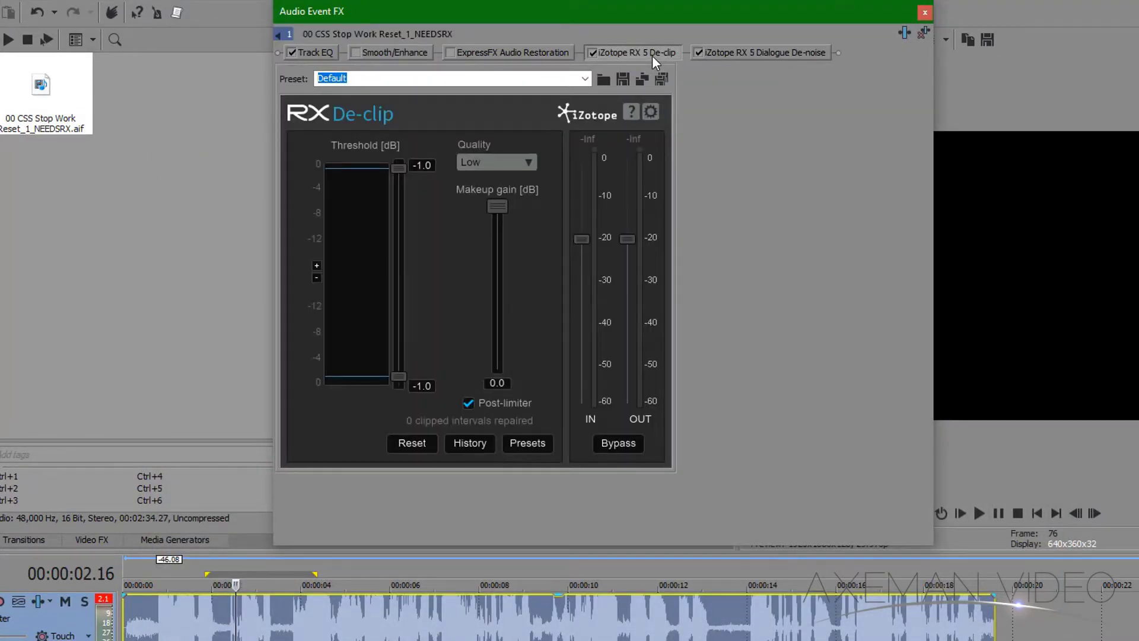
{"action": "left_click", "coordinate": [527, 444]}
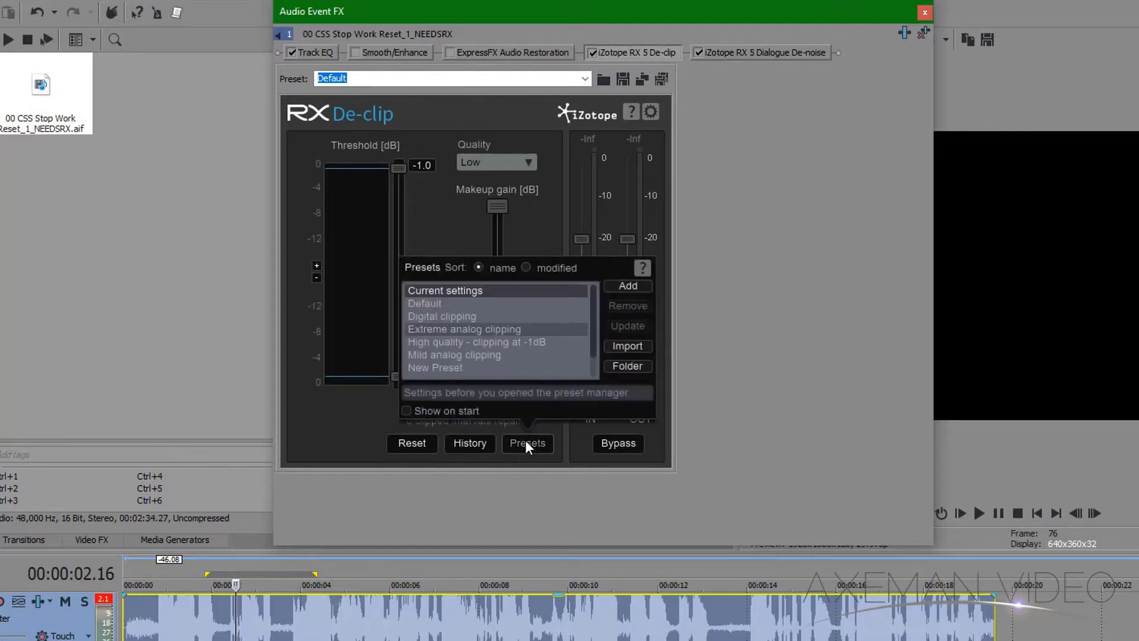
{"action": "left_click", "coordinate": [499, 330]}
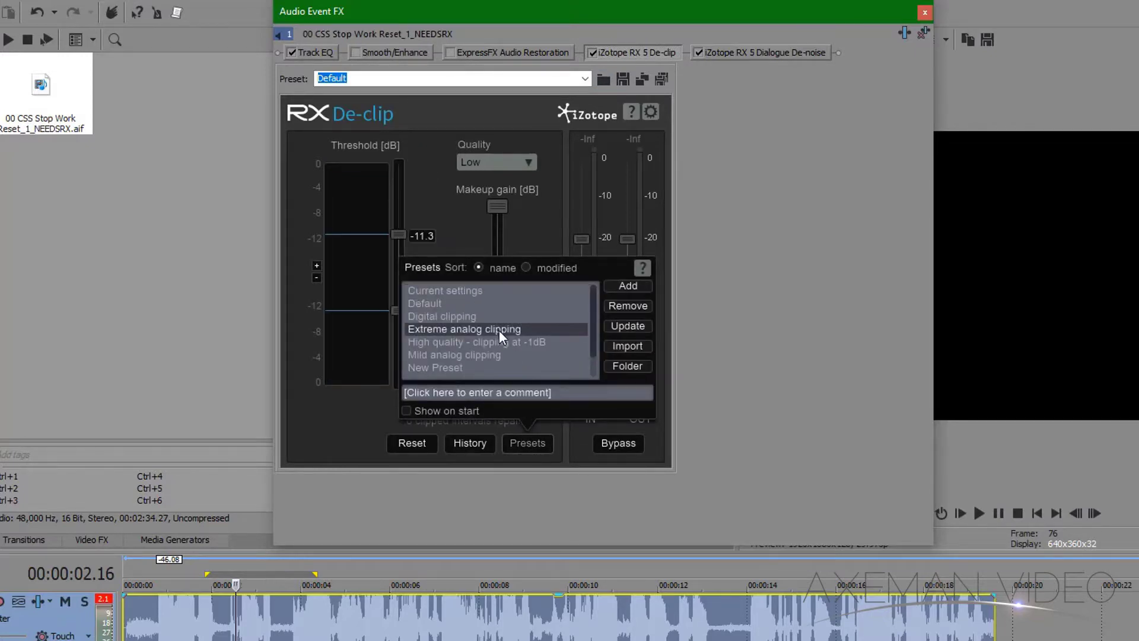
{"action": "left_click", "coordinate": [521, 443]}
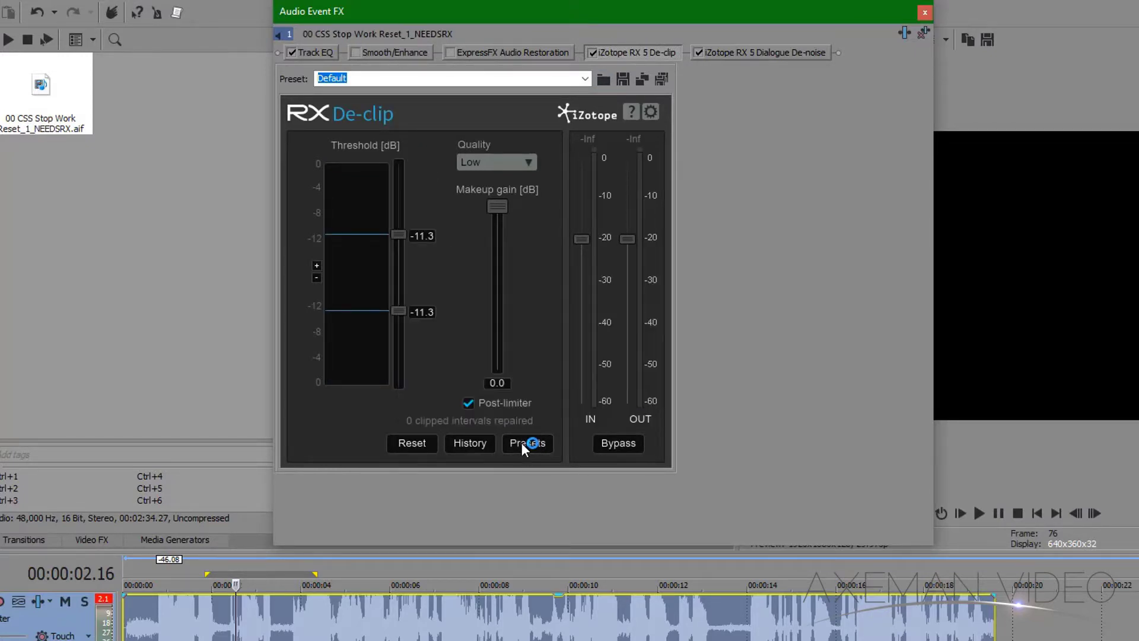
{"action": "left_click_drag", "start_coordinate": [400, 312], "coordinate": [400, 286]}
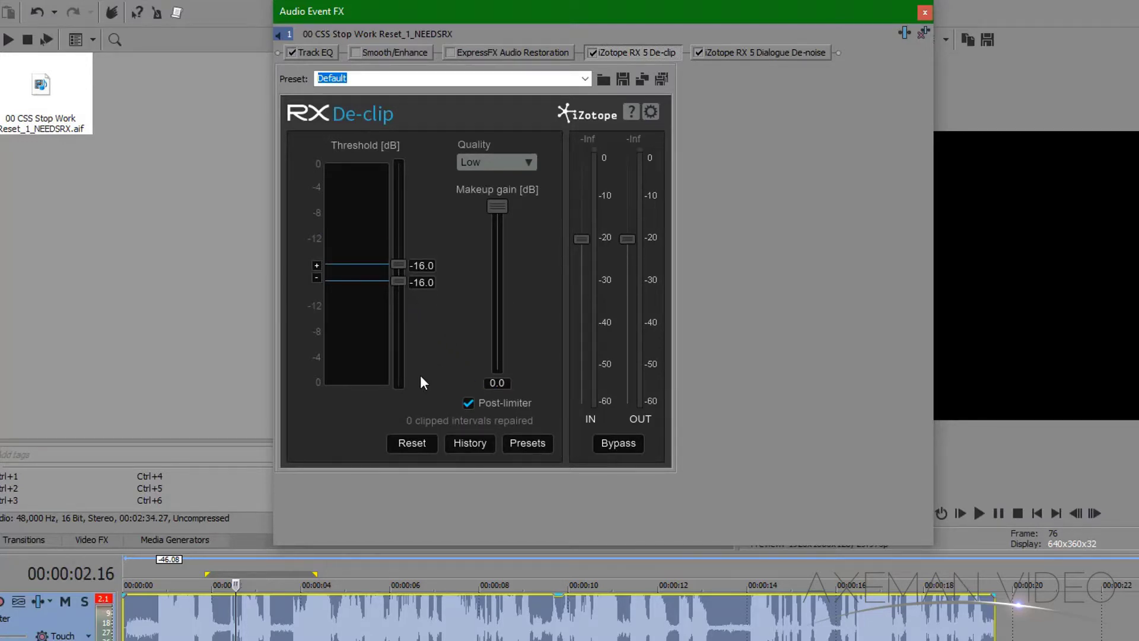
Play the clip from near its start to hear the de-clipping
{"action": "left_click", "coordinate": [159, 632]}
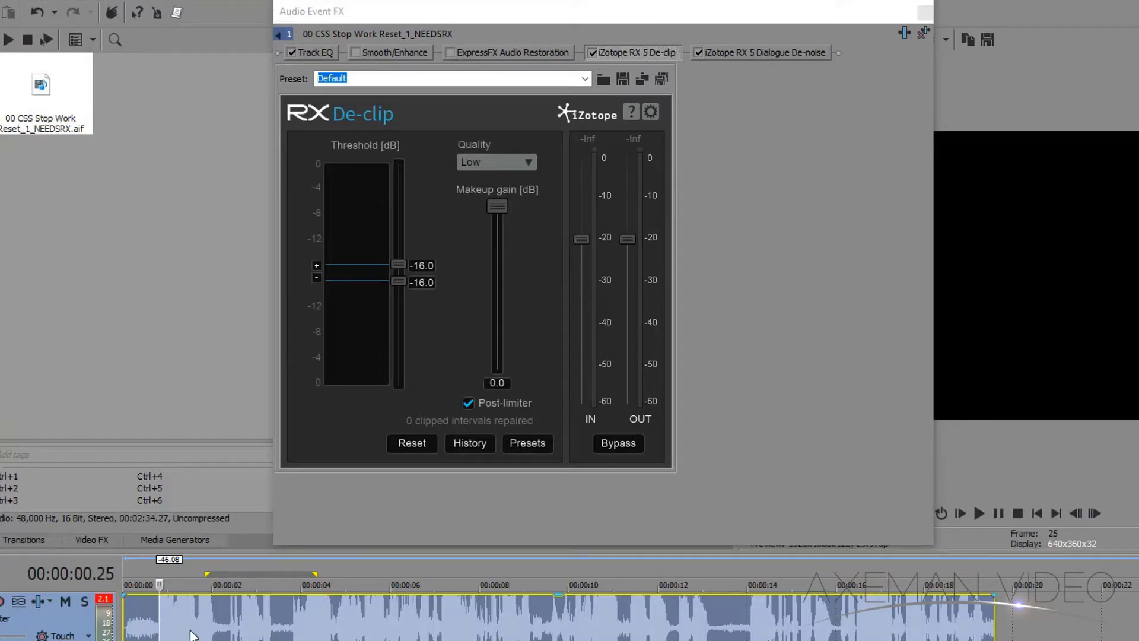
{"action": "key", "text": "space"}
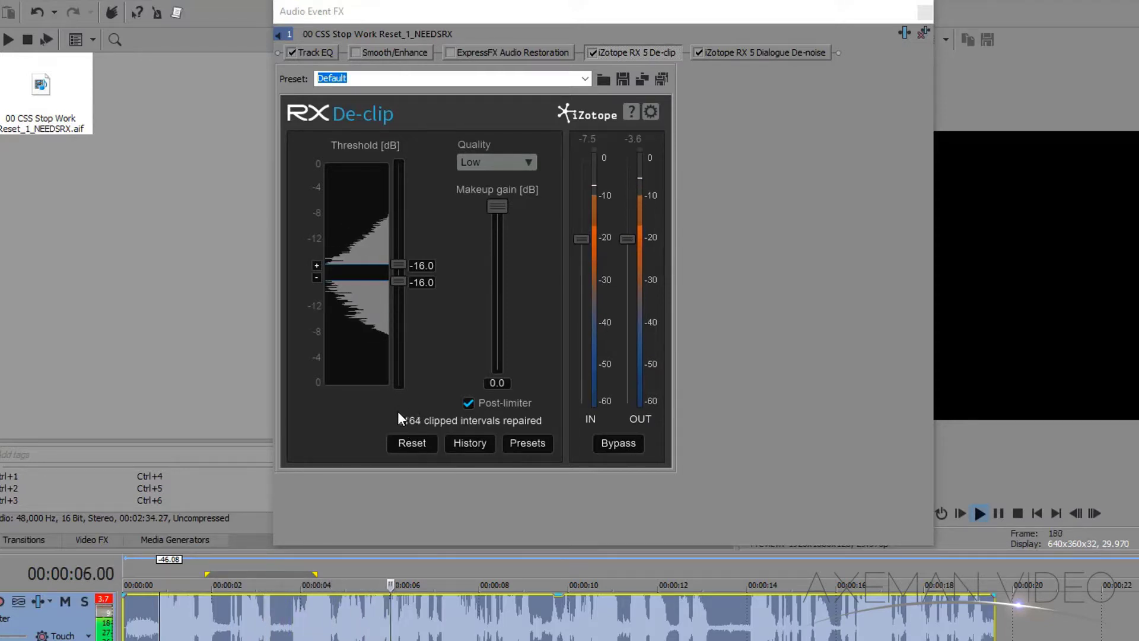
{"action": "key", "text": "space"}
Learn the Dialogue De-noise noise profile in Manual mode from the noise at 13.05 s
{"action": "left_click", "coordinate": [717, 53]}
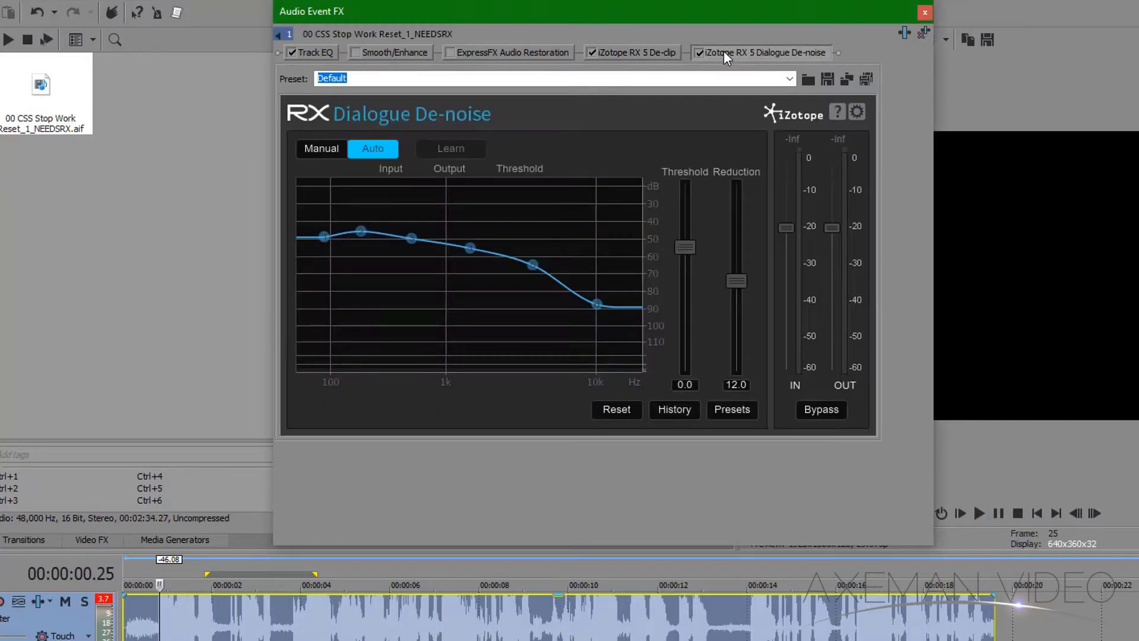
{"action": "left_click", "coordinate": [323, 149]}
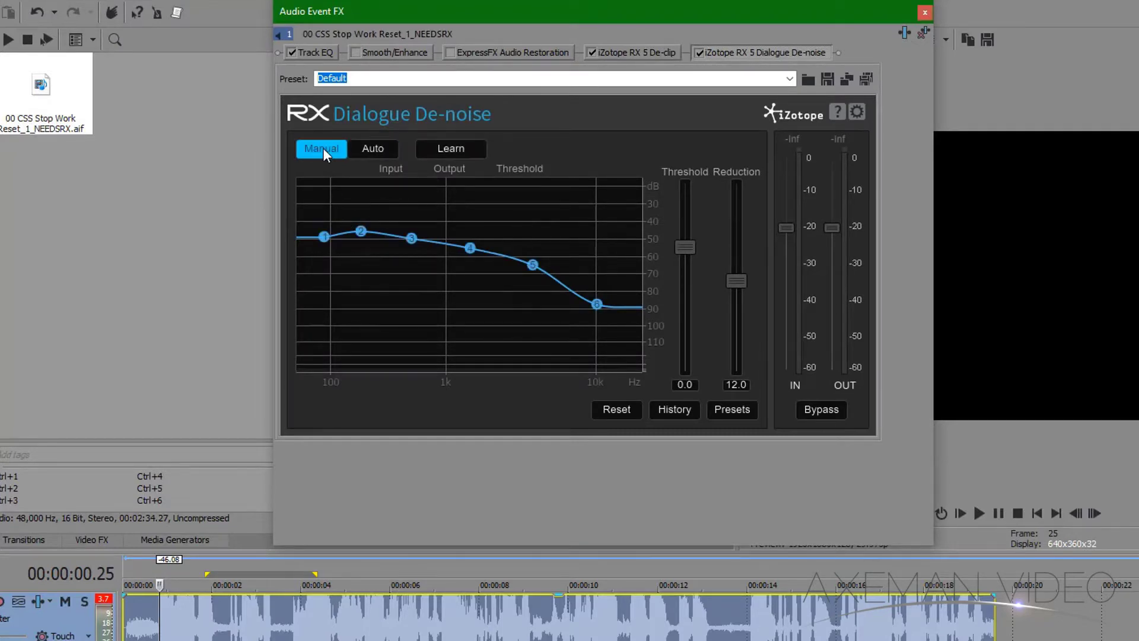
{"action": "left_click", "coordinate": [439, 148]}
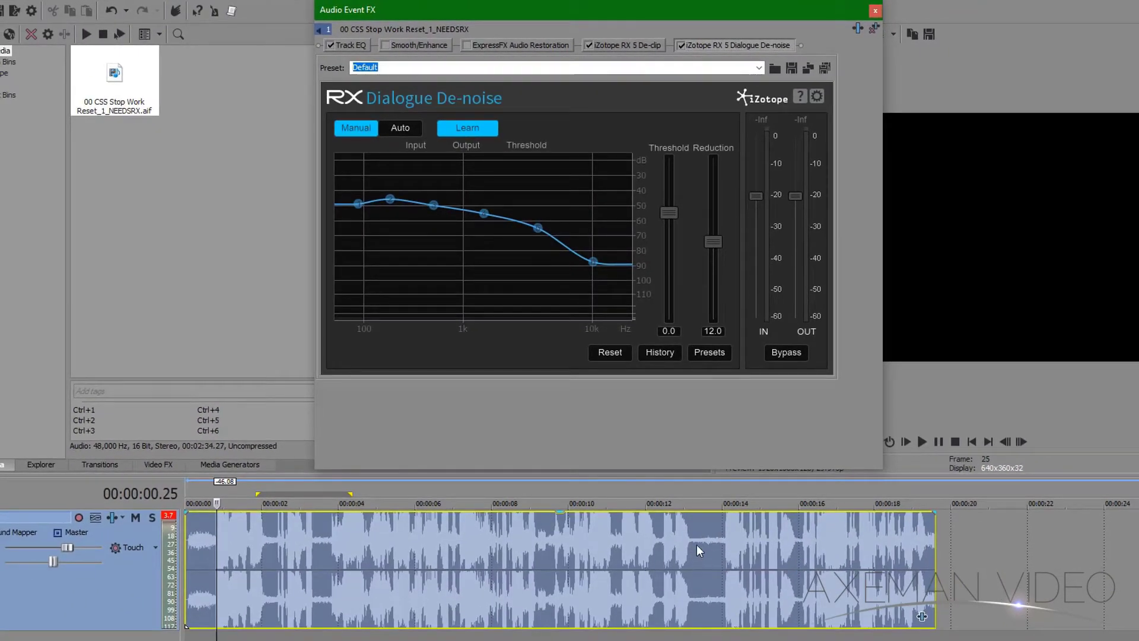
{"action": "left_click", "coordinate": [693, 539]}
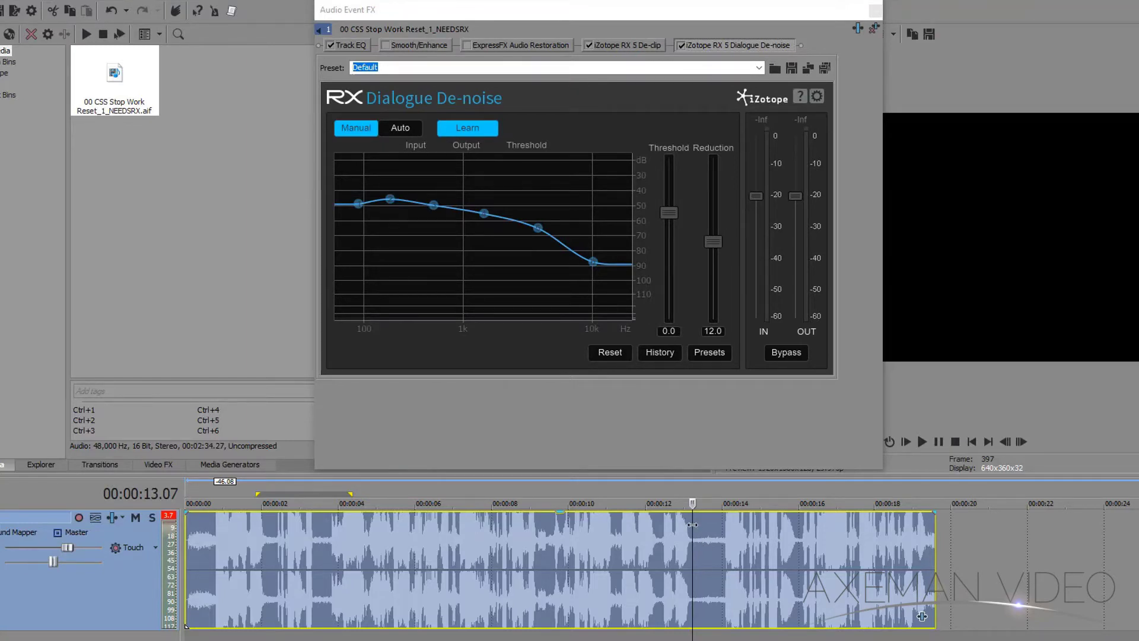
{"action": "left_click_drag", "start_coordinate": [692, 525], "coordinate": [689, 524]}
{"action": "key", "text": "space"}
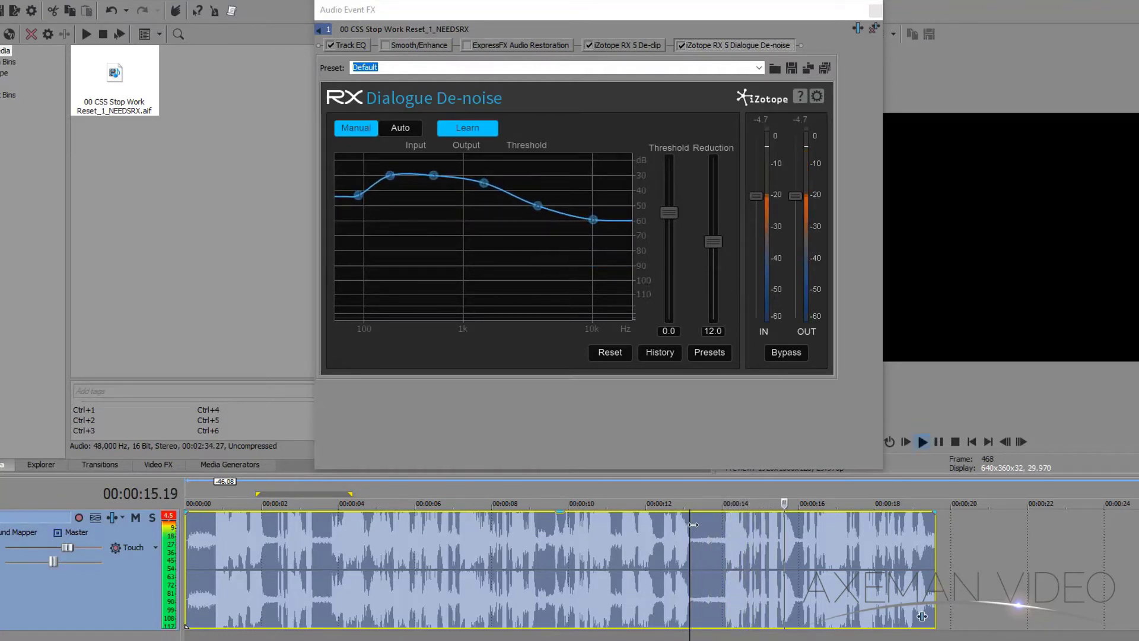
{"action": "key", "text": "space"}
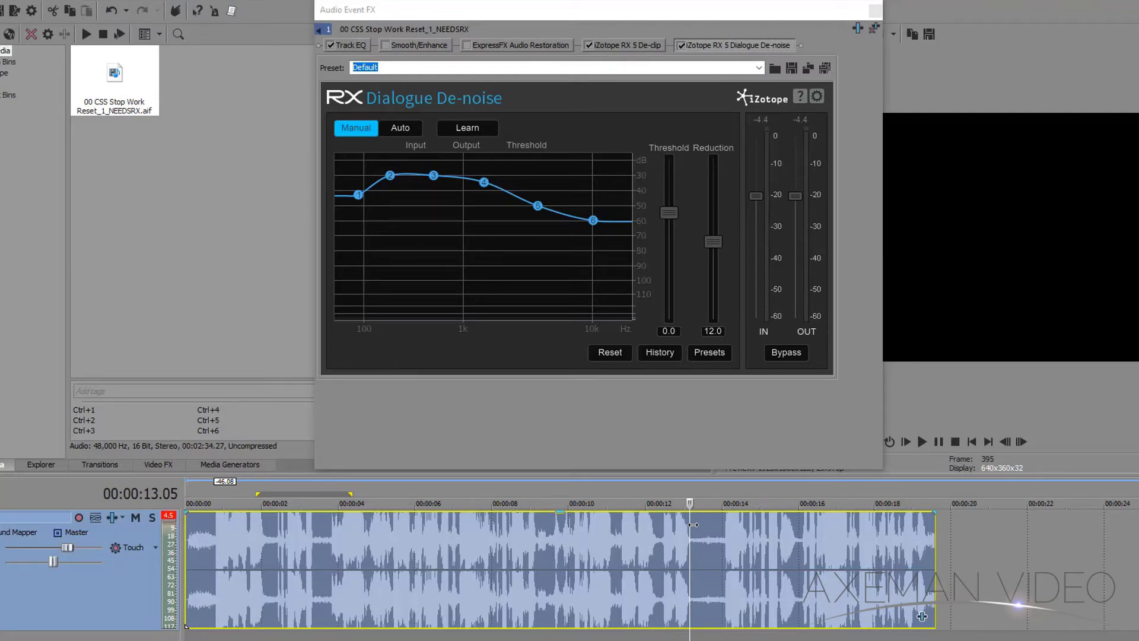
Set de-noise Threshold to -3.3 and Reduction to 17.0, previewing from around 13 s
{"action": "key", "text": "space"}
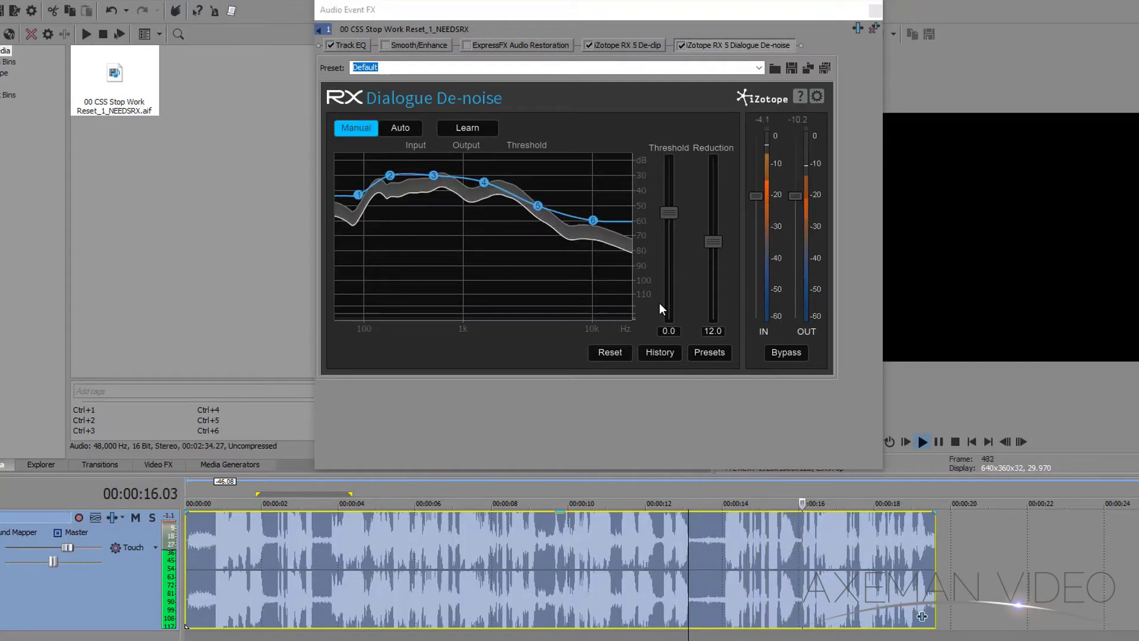
{"action": "key", "text": "space"}
{"action": "left_click", "coordinate": [712, 240]}
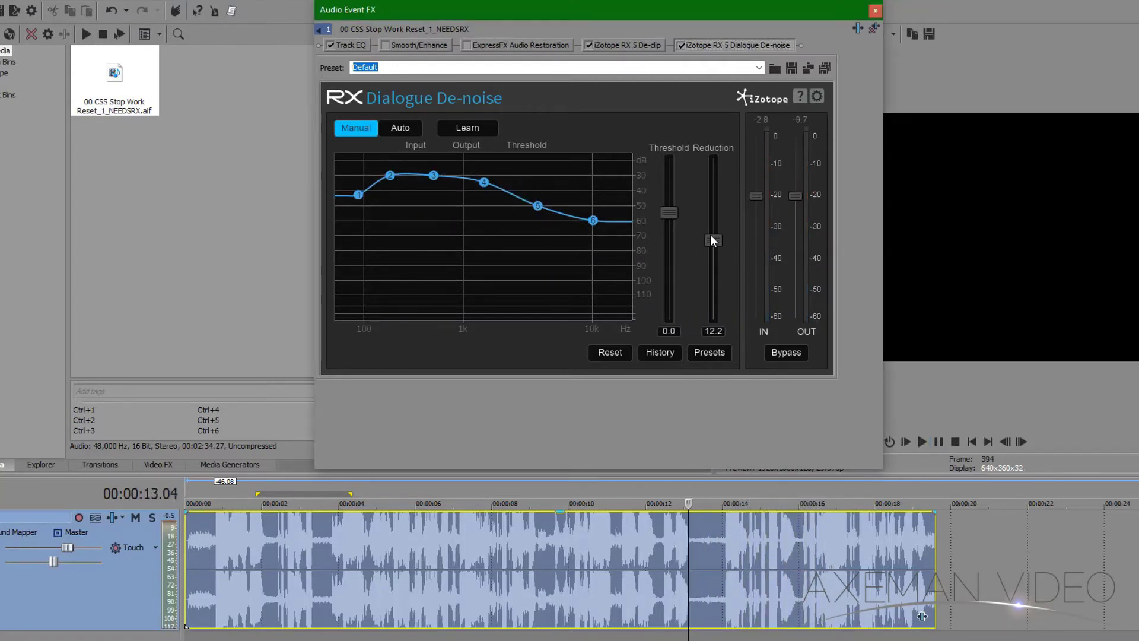
{"action": "left_click_drag", "start_coordinate": [667, 225], "coordinate": [665, 232]}
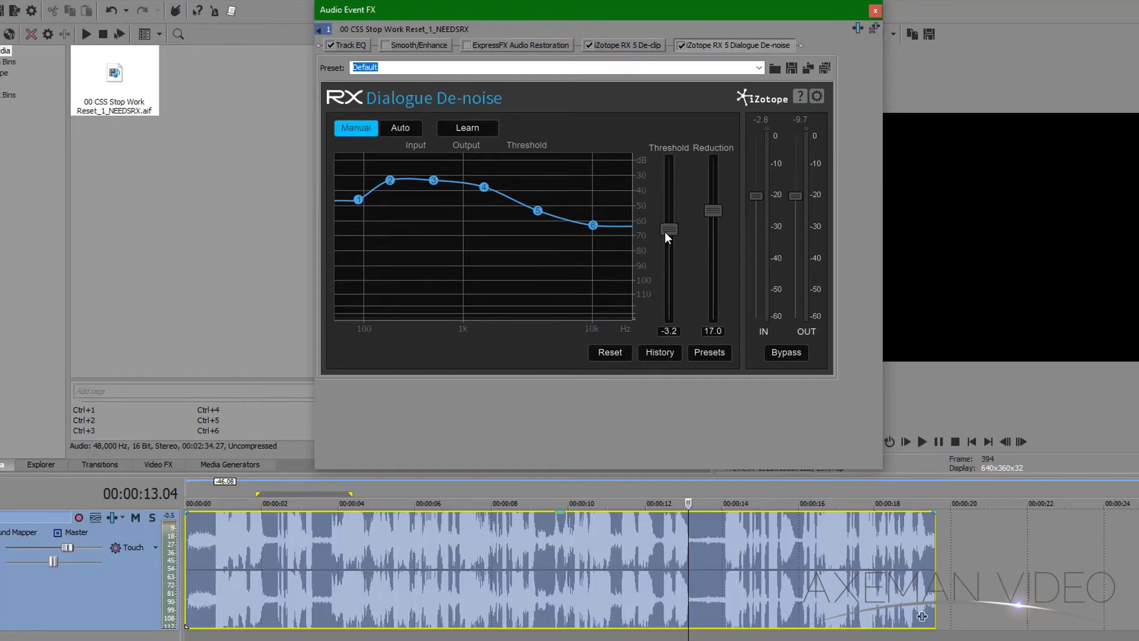
{"action": "left_click", "coordinate": [685, 533]}
{"action": "key", "text": "space"}
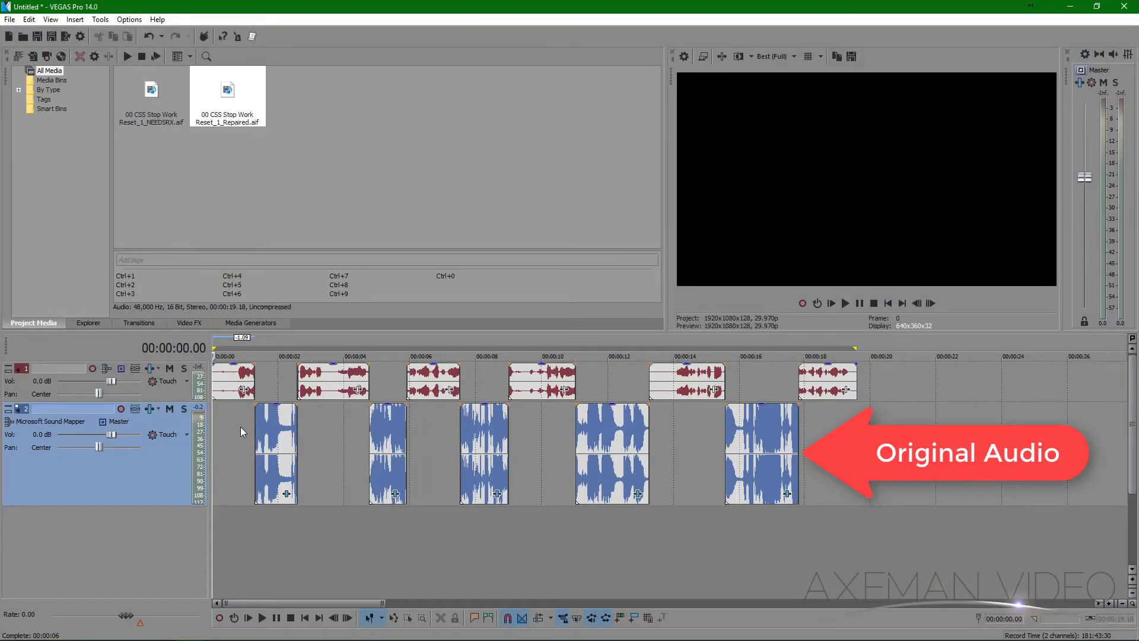
Play the Repared.aif track on top together with the original audio to compare
{"action": "key", "text": "space"}
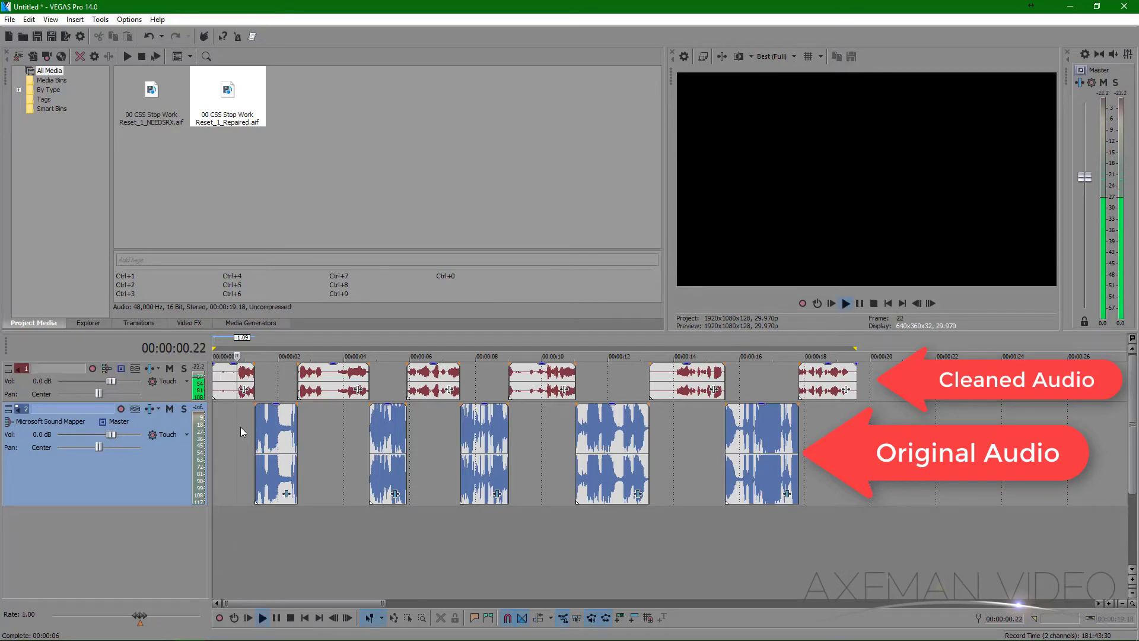